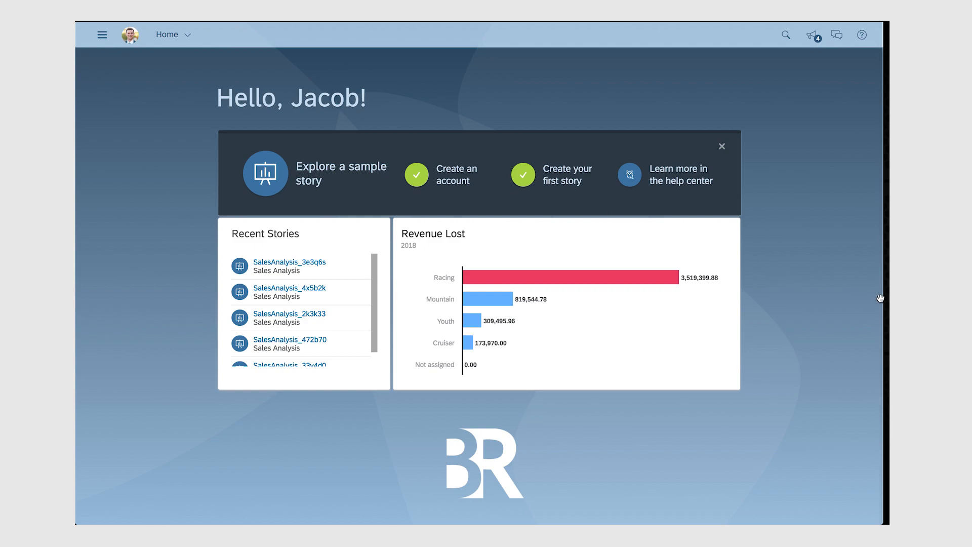
Show all dimensions in the Smart Discovery data exploration view.
left_click_drag(882, 256, 417, 237)
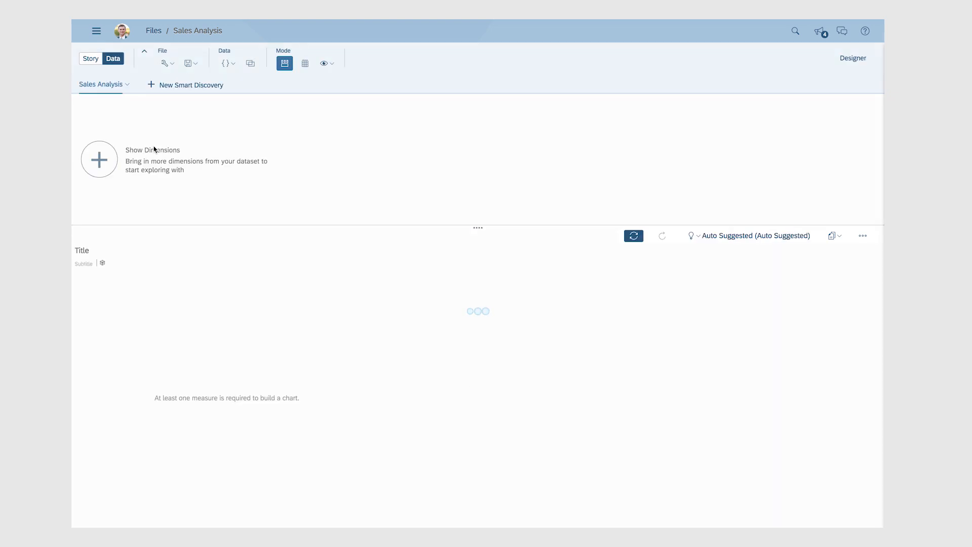
left_click(200, 165)
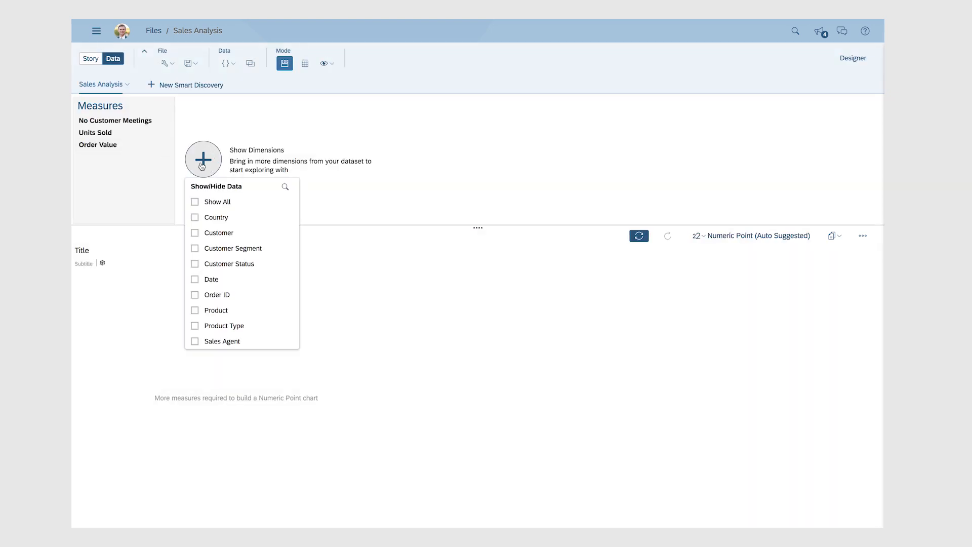
left_click(203, 203)
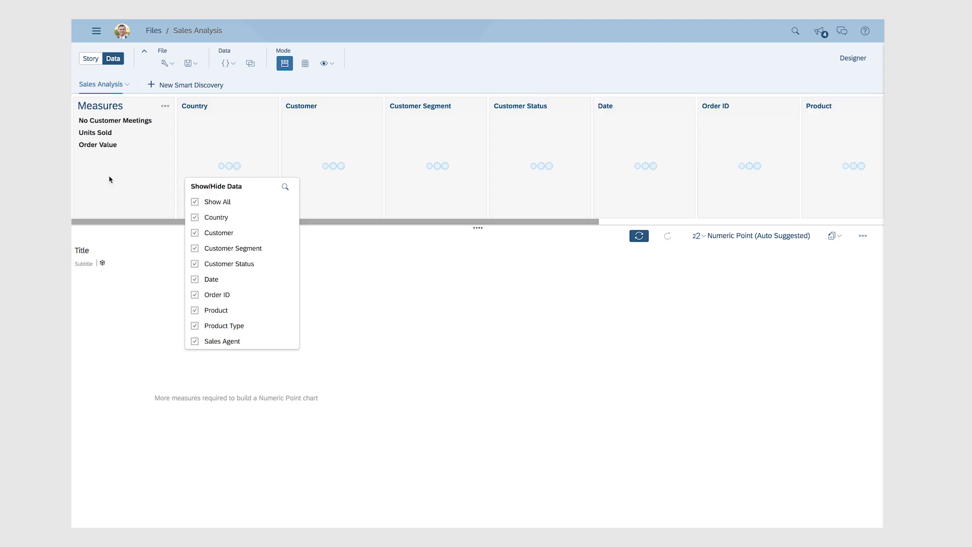
left_click(108, 179)
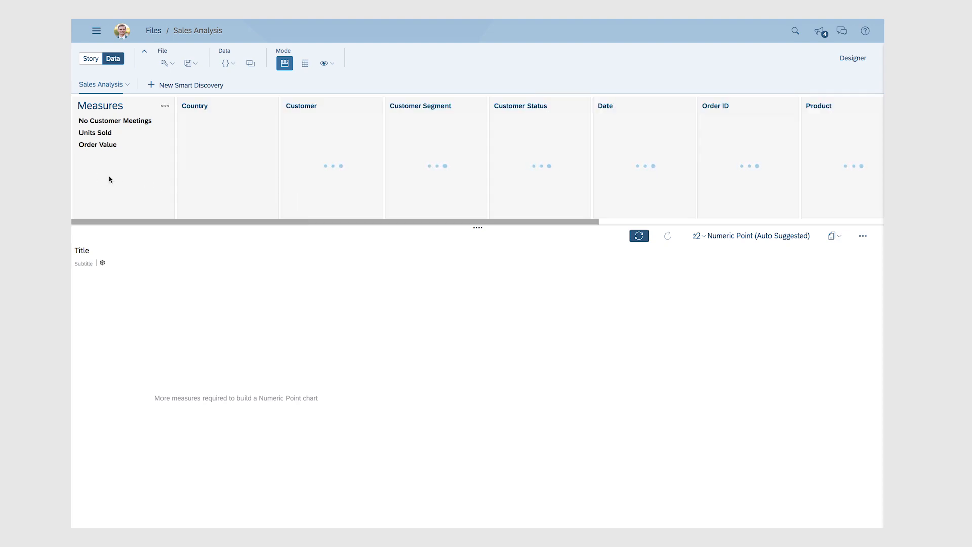
Explore the Order Value measure broken down by Customer Status.
left_click(90, 149)
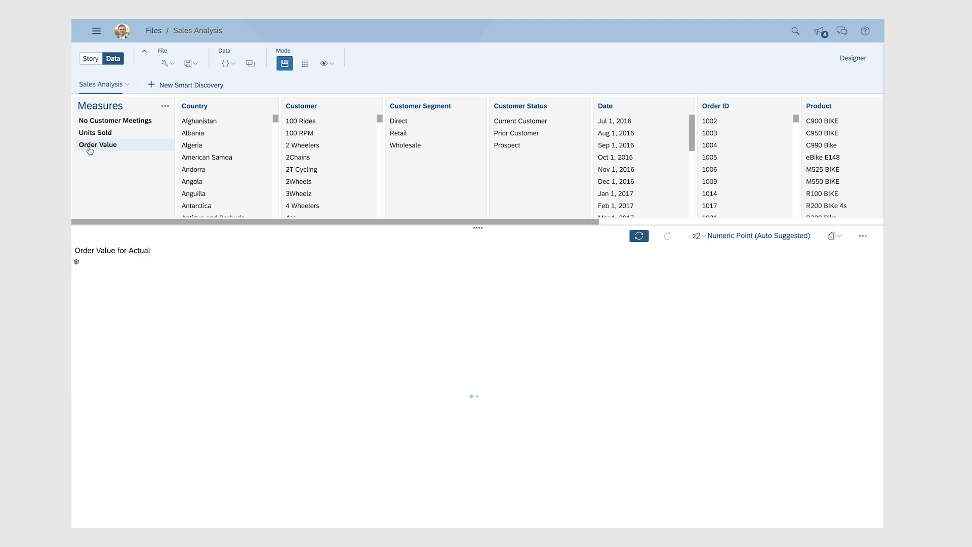
left_click(527, 107)
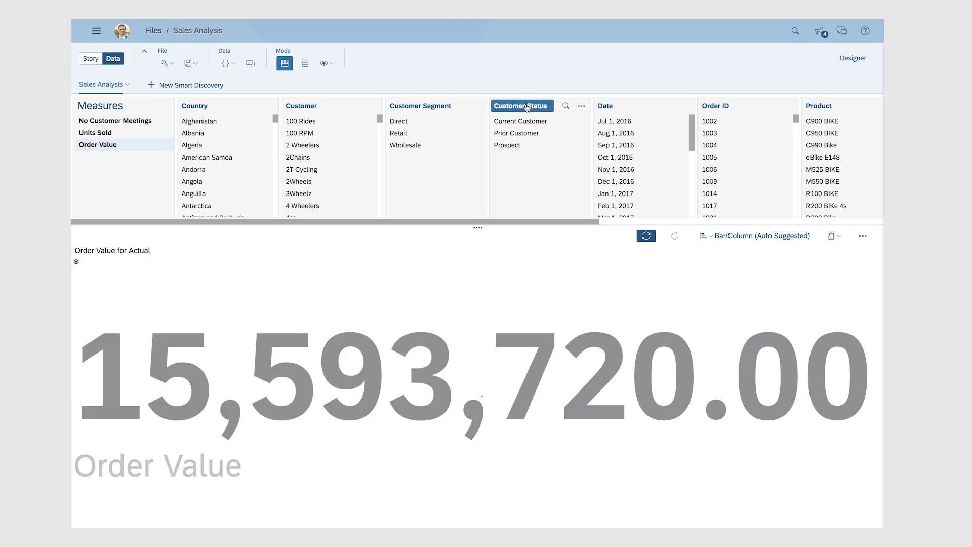
left_click(528, 106)
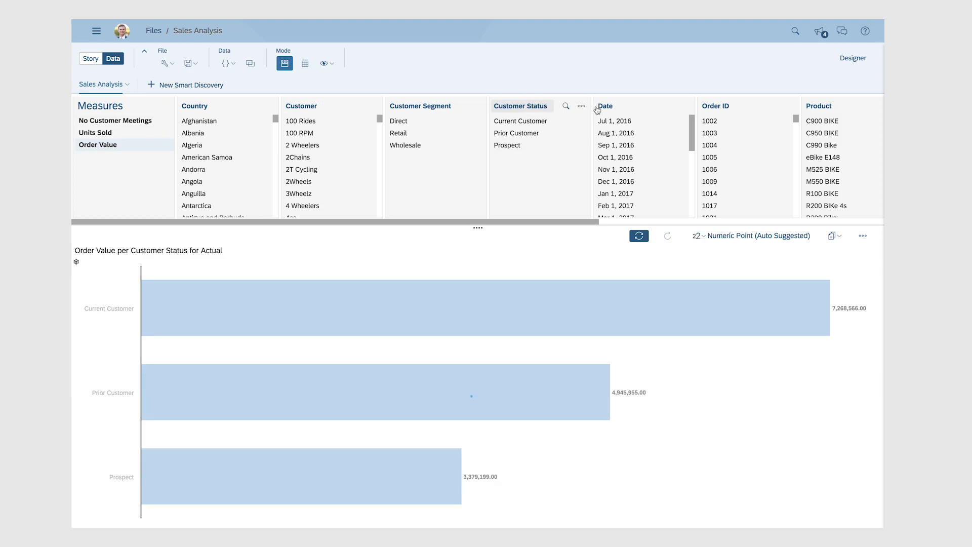
View Order Value by Date, then clear the Date selection.
left_click(604, 107)
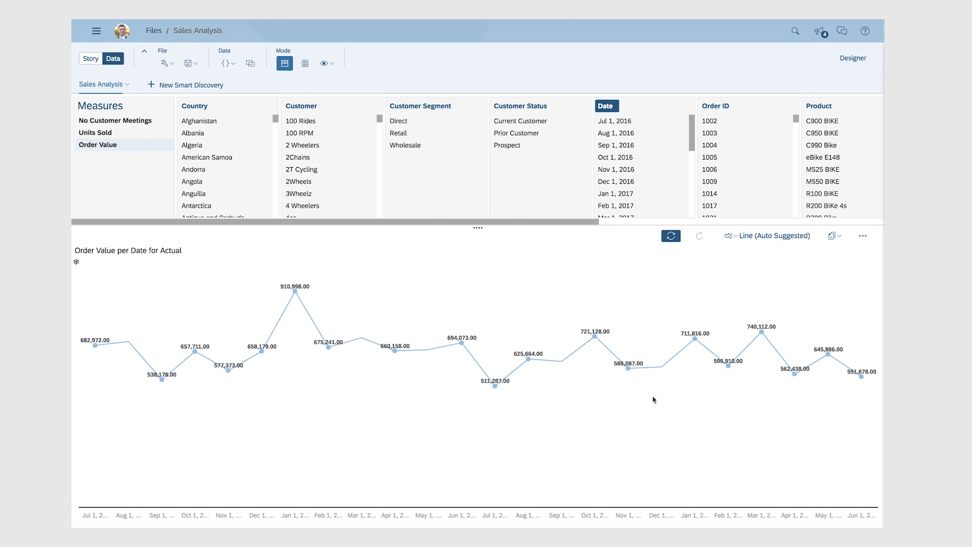
left_click(605, 106)
Explore Order Value by Customer Segment and copy the chart to a new story page.
left_click(398, 105)
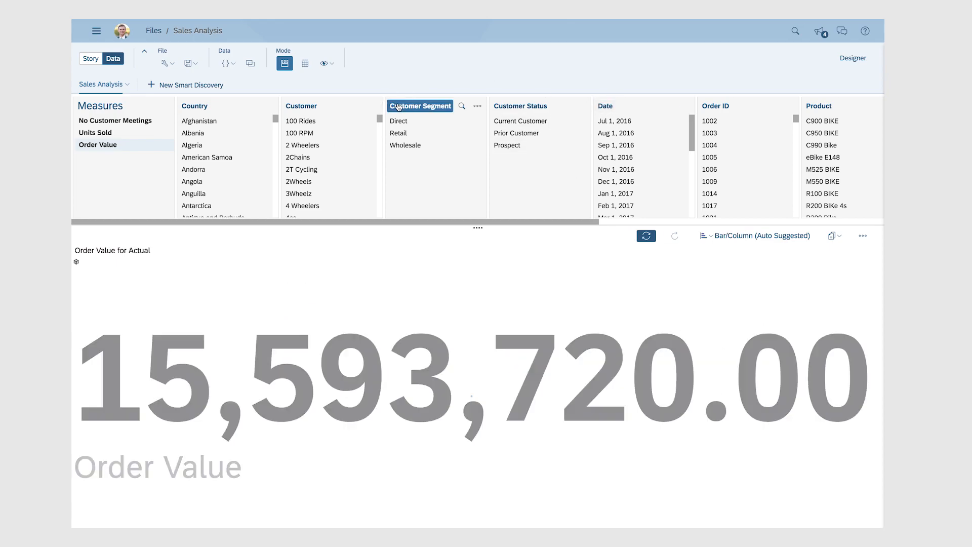
left_click(837, 236)
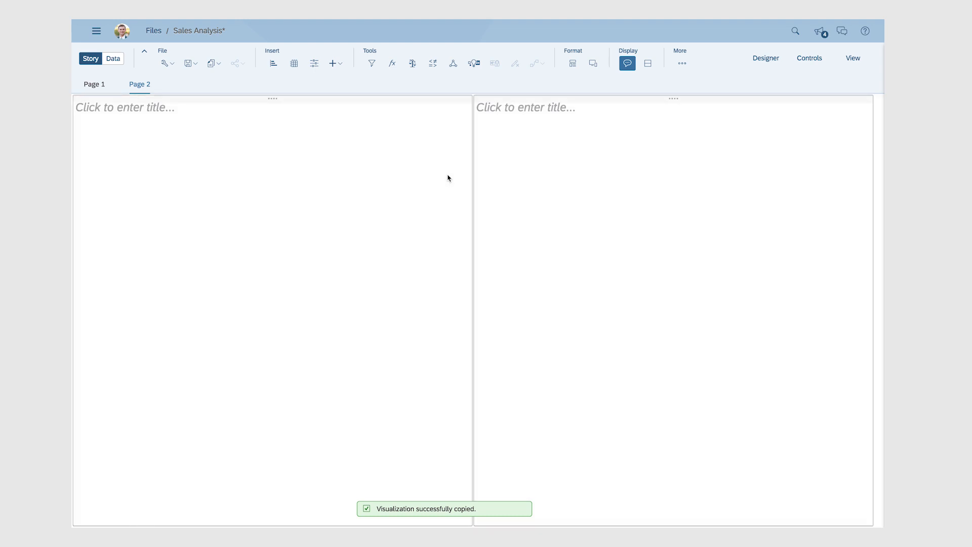
Enlarge the copied chart across the left panel and sort it by Order Value from highest to lowest.
left_click_drag(199, 132, 225, 133)
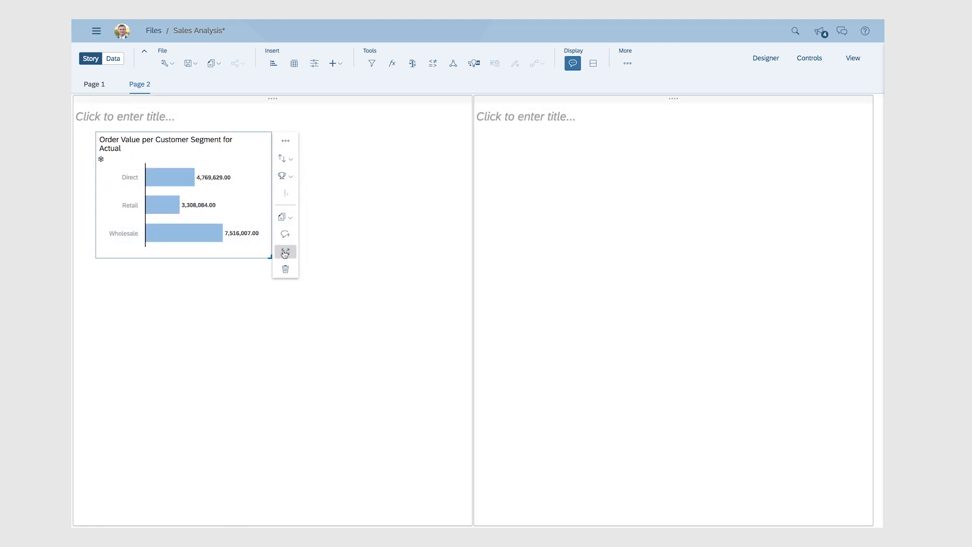
left_click_drag(271, 258, 474, 365)
left_click(485, 158)
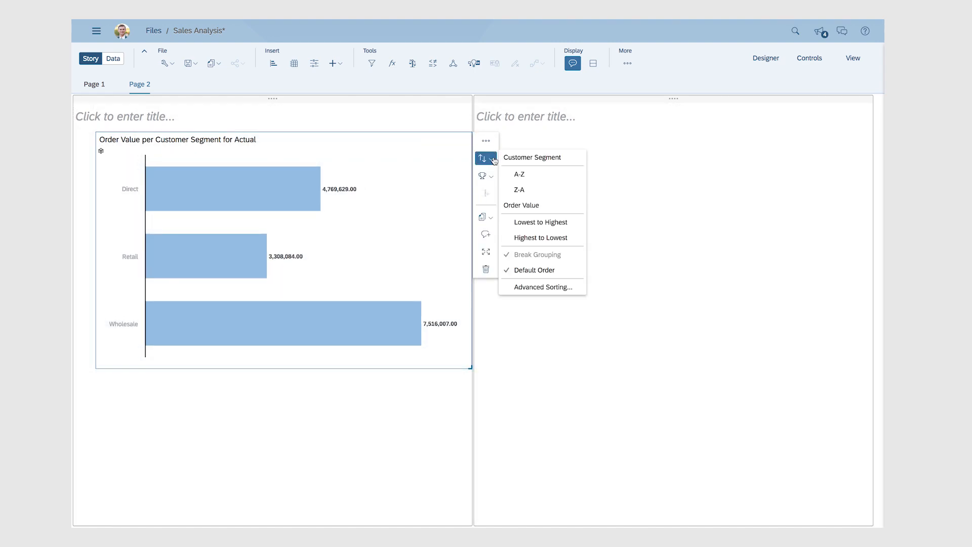
left_click(527, 237)
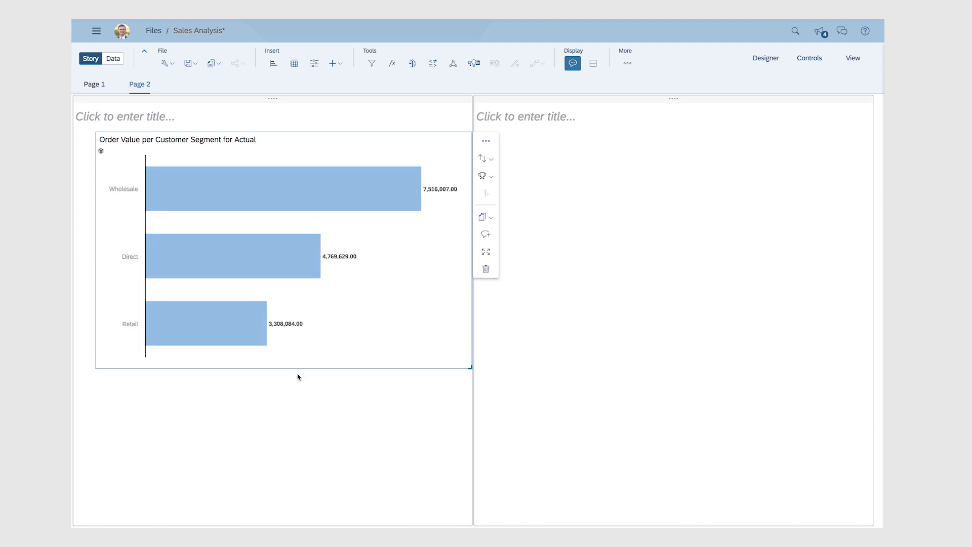
Save the story.
left_click(282, 410)
left_click(191, 63)
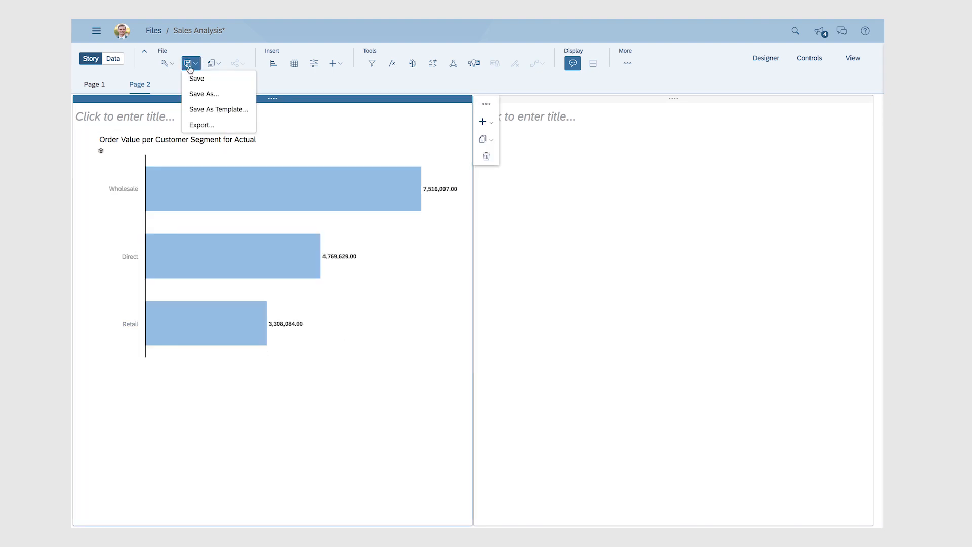
left_click(193, 77)
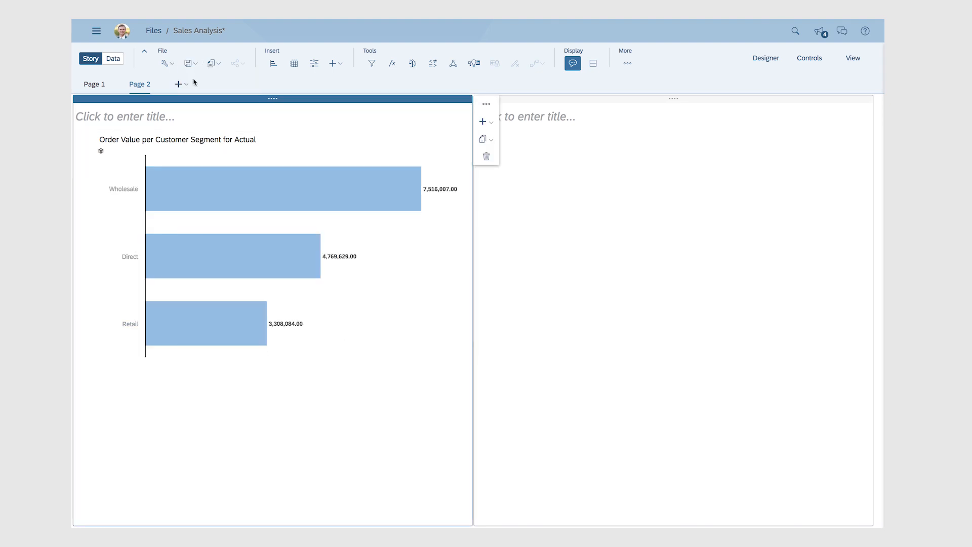
left_click(235, 64)
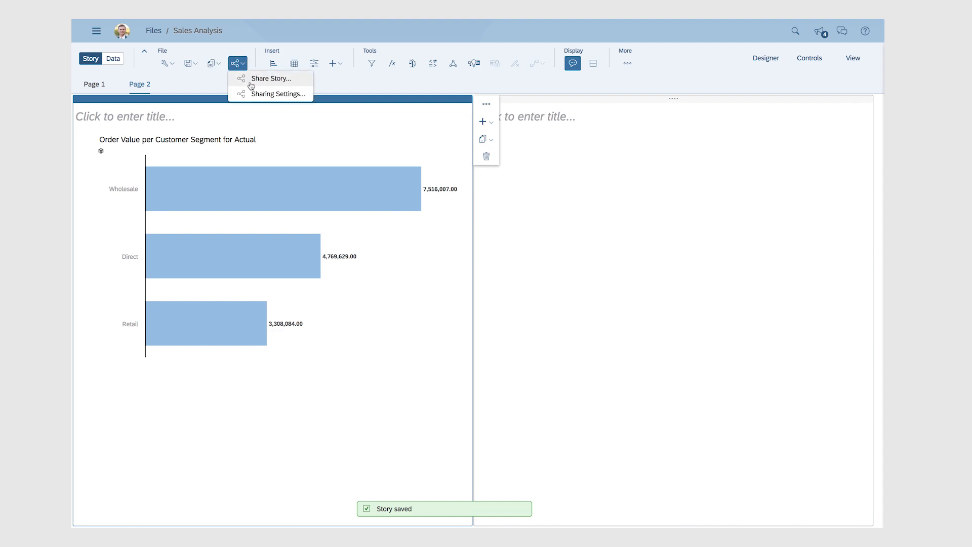
left_click(250, 82)
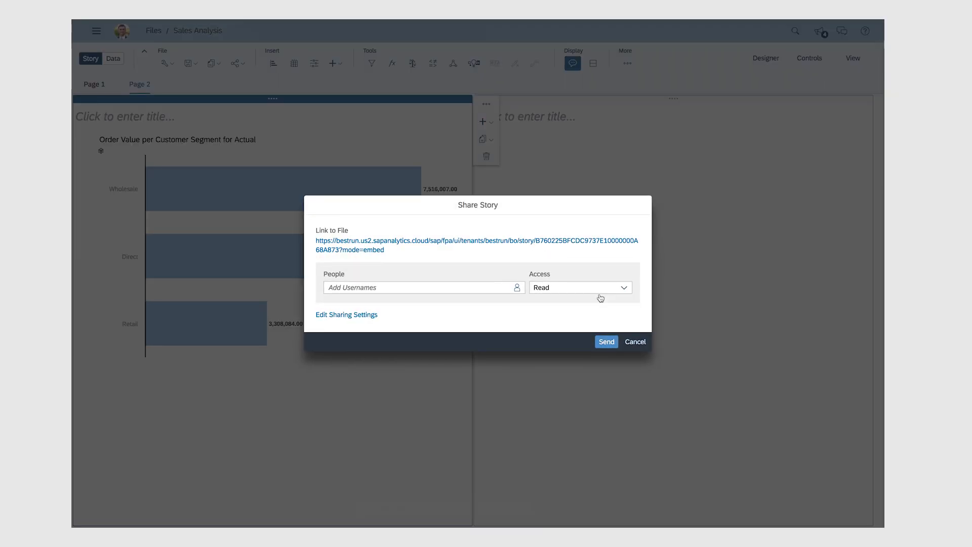
left_click(624, 290)
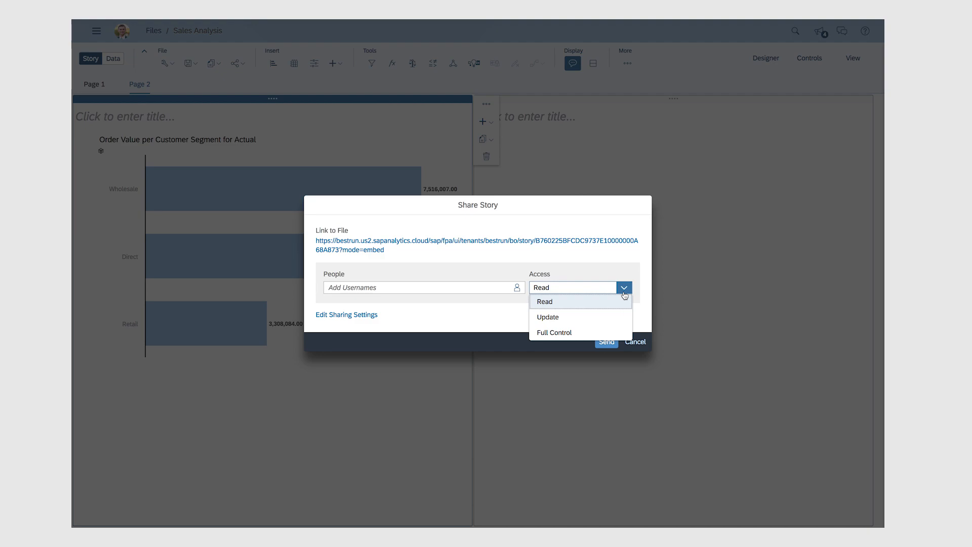
left_click(636, 342)
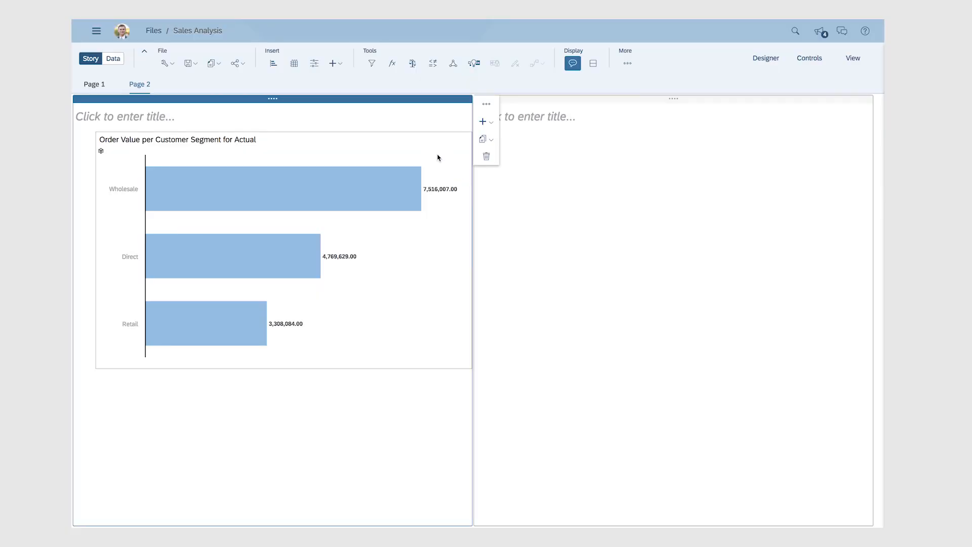
Add a comment "What's up with retail" to the customer segment chart.
left_click(438, 157)
left_click(488, 236)
left_click(523, 177)
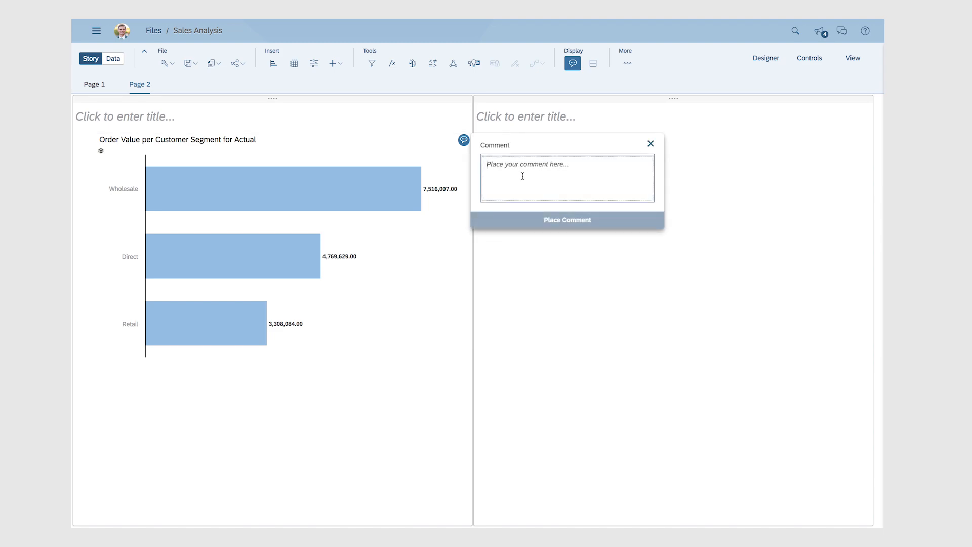
type("What")
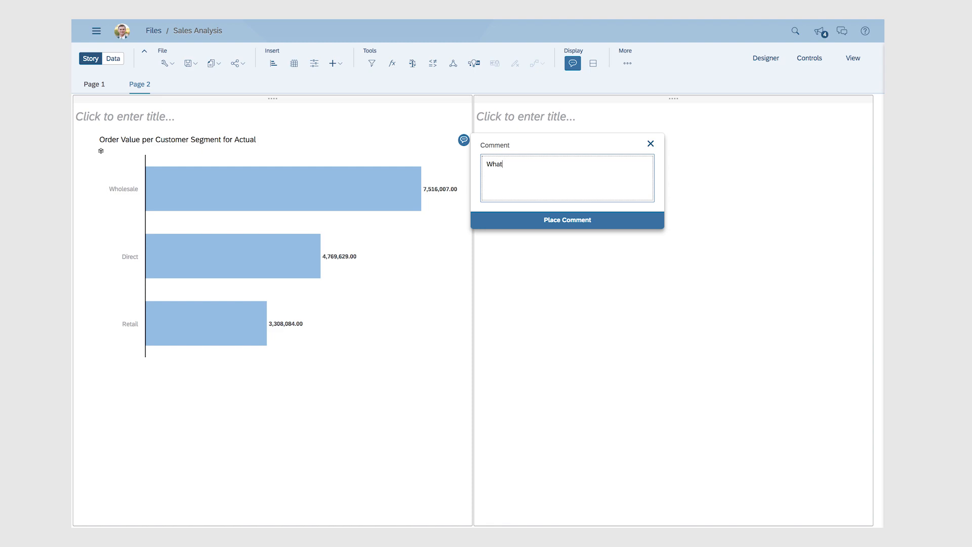
type("'s up with retail")
left_click(550, 220)
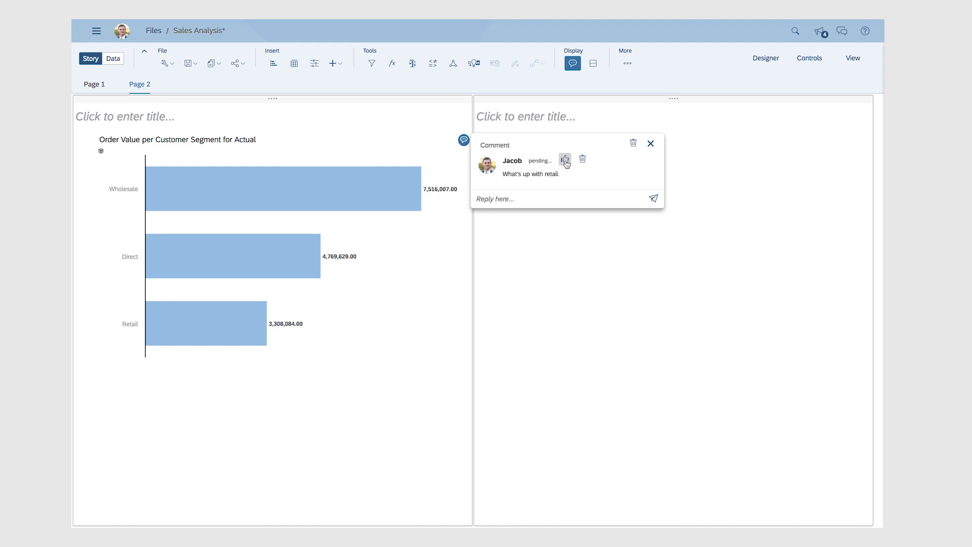
left_click(373, 416)
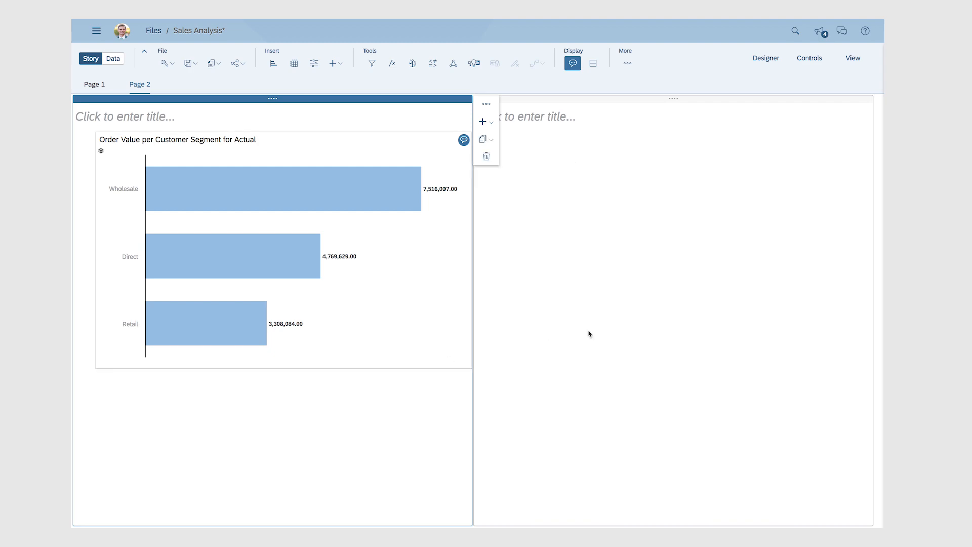
Open Search to Insight for the right panel and search "show order value by product".
left_click(608, 333)
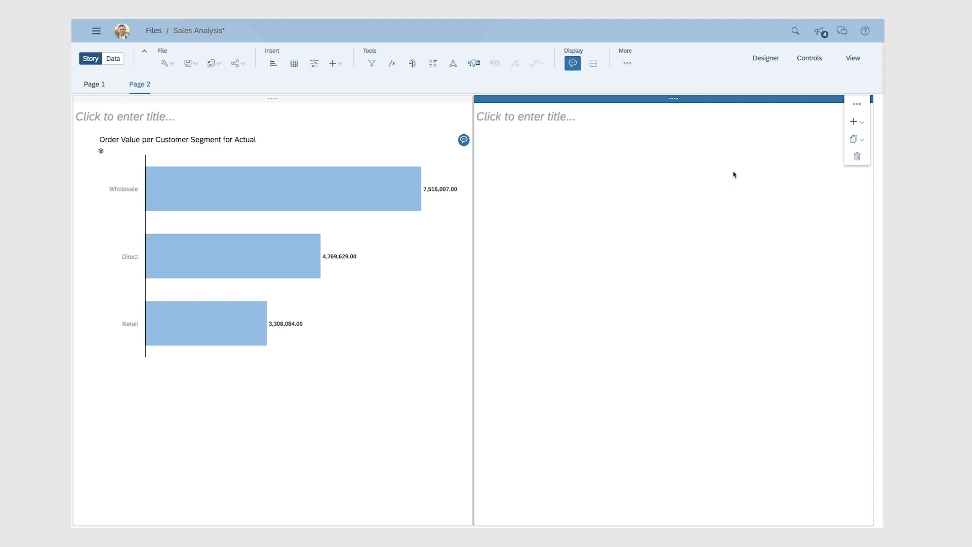
left_click(795, 31)
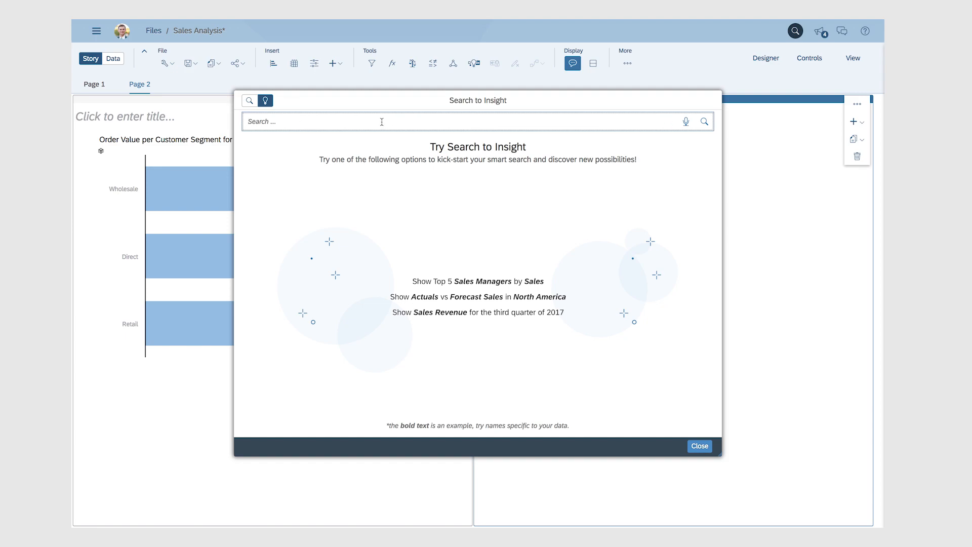
type("show order value by product")
key("Return")
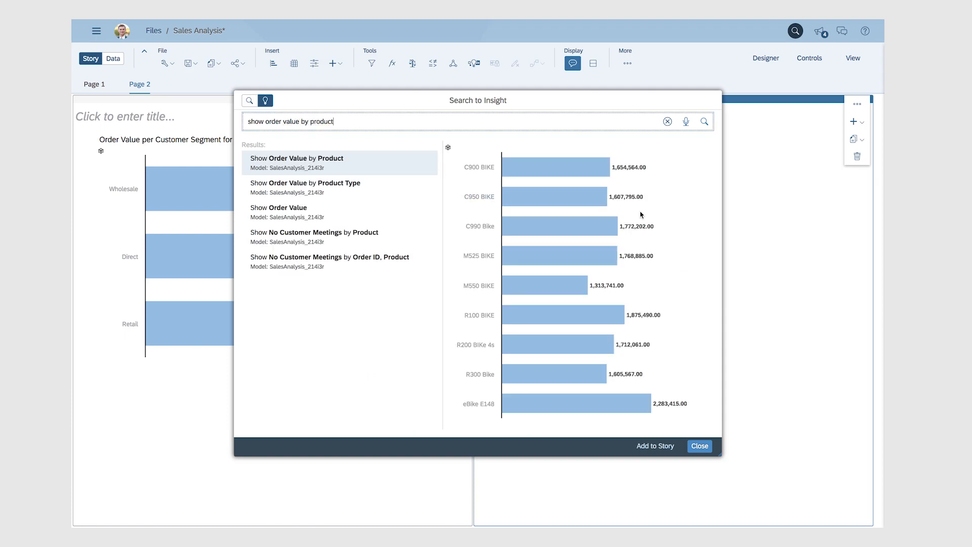
Extend the query to "show order value by product for c900 bike for last year".
type("b")
key("BackSpace")
type("for c900 bik")
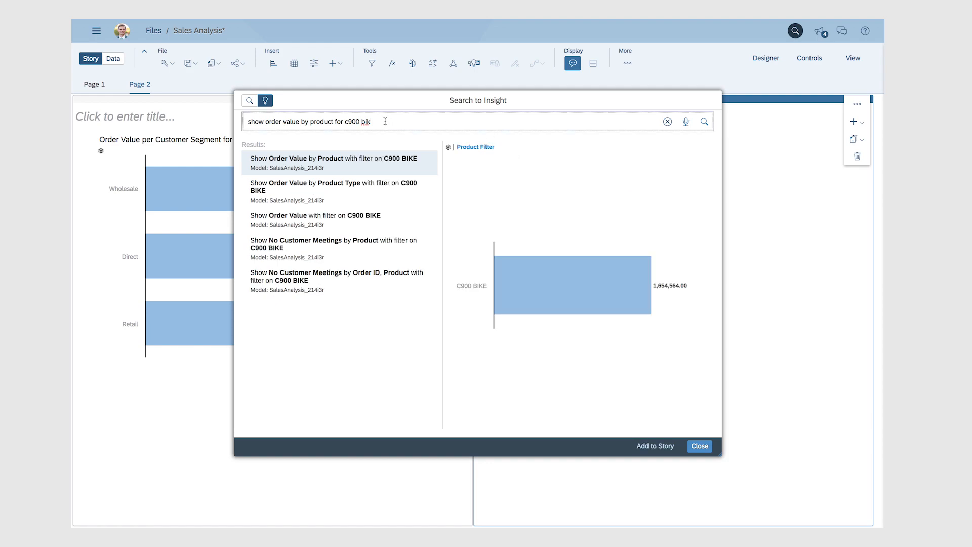
type("e for last year")
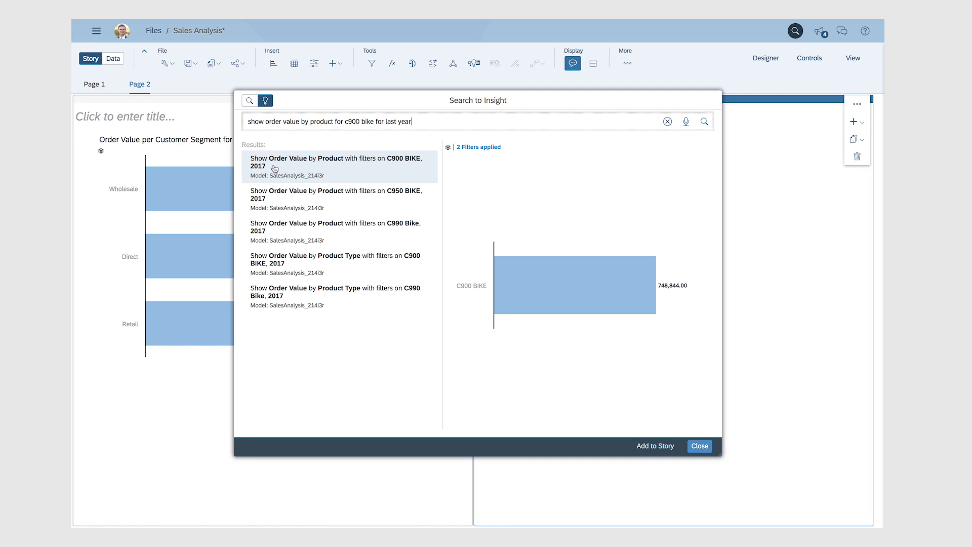
Remove the c900 bike and last year phrases from the query and rerun it.
left_click_drag(333, 121, 445, 123)
key("BackSpace")
key("Return")
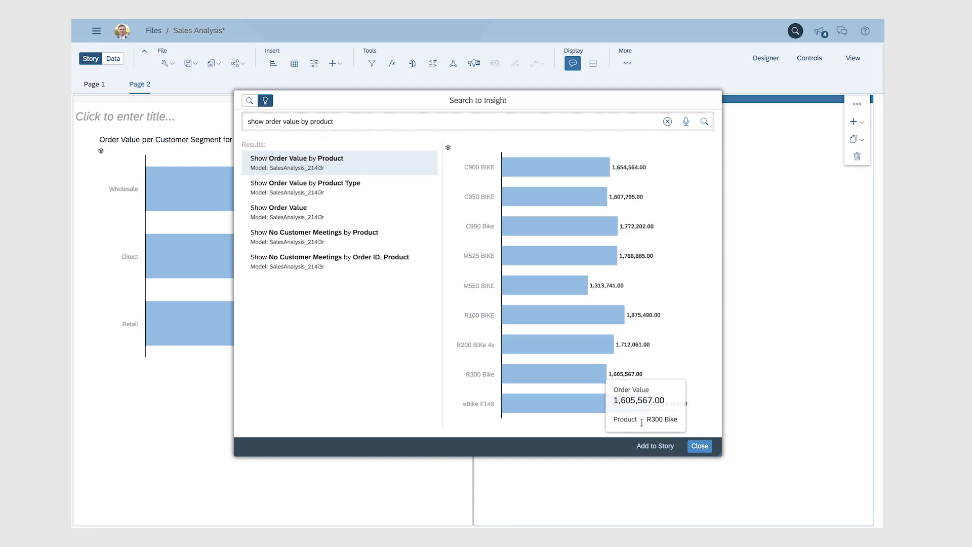
Add the order value by product chart to the story and enlarge it across the right panel.
left_click(655, 446)
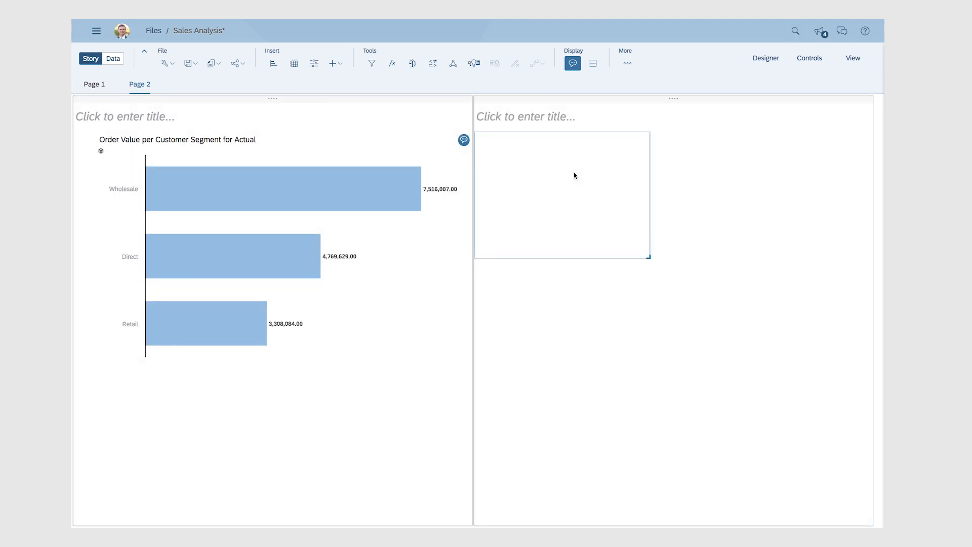
mouse_move(547, 134)
left_mouse_down()
mouse_move(581, 135)
mouse_move(548, 134)
left_mouse_up()
left_click_drag(648, 255, 850, 383)
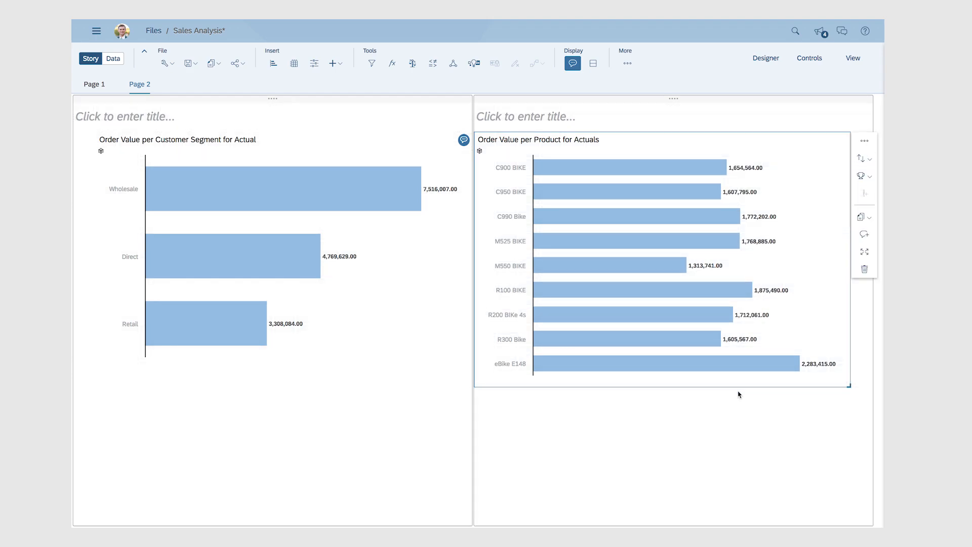
Add Smart Insights to the order value by product chart.
mouse_move(631, 170)
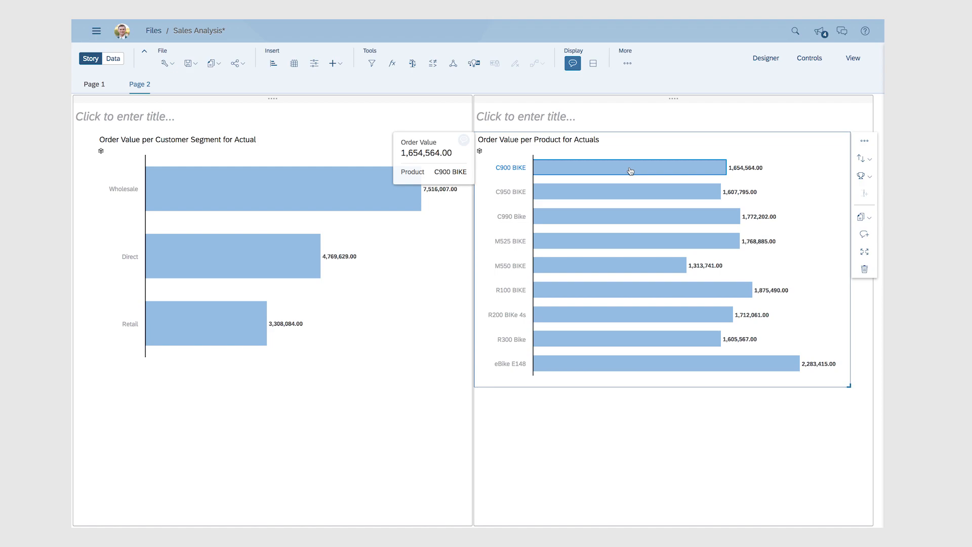
mouse_move(601, 270)
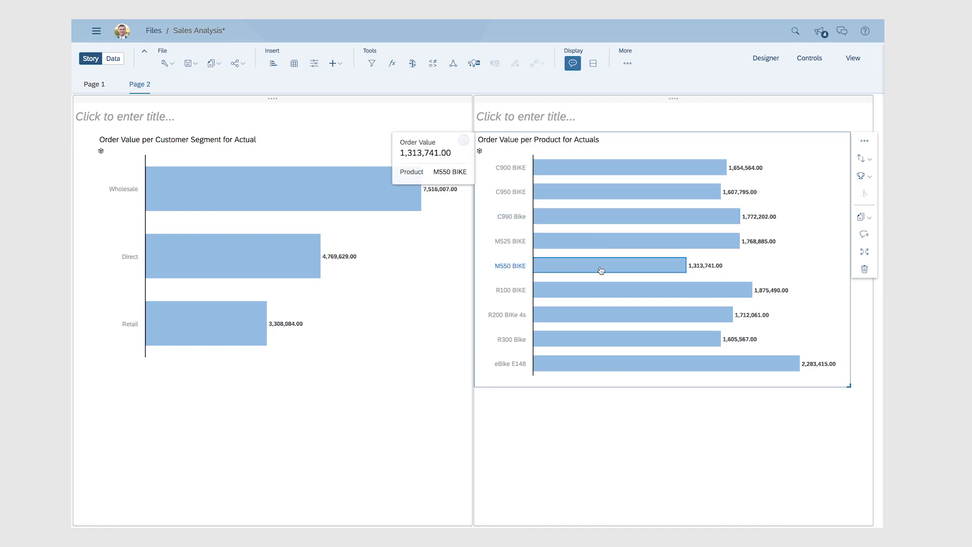
mouse_move(579, 372)
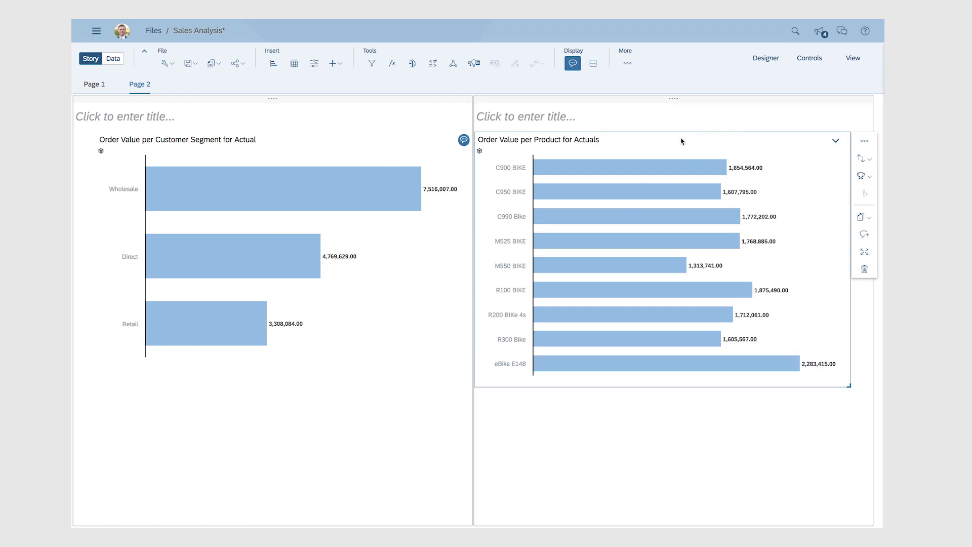
left_click(865, 141)
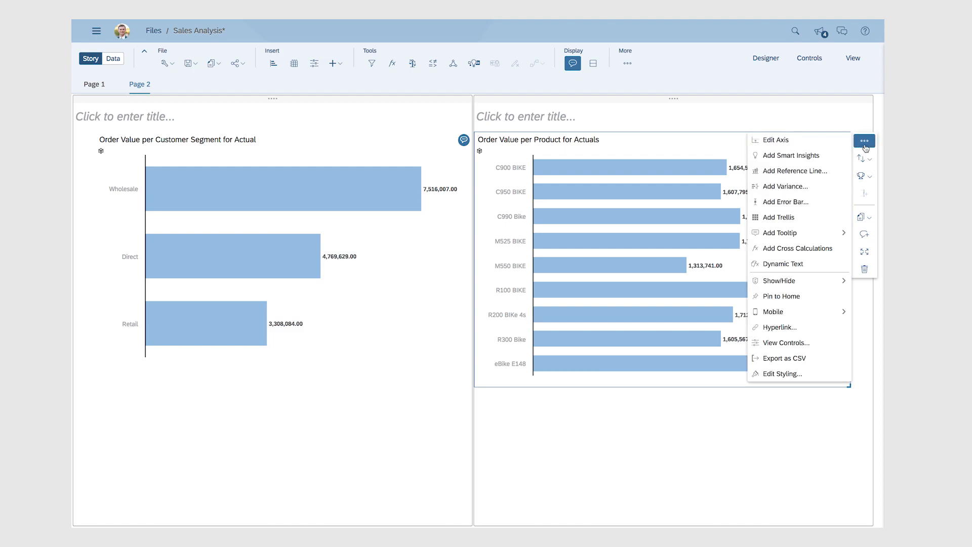
left_click(798, 161)
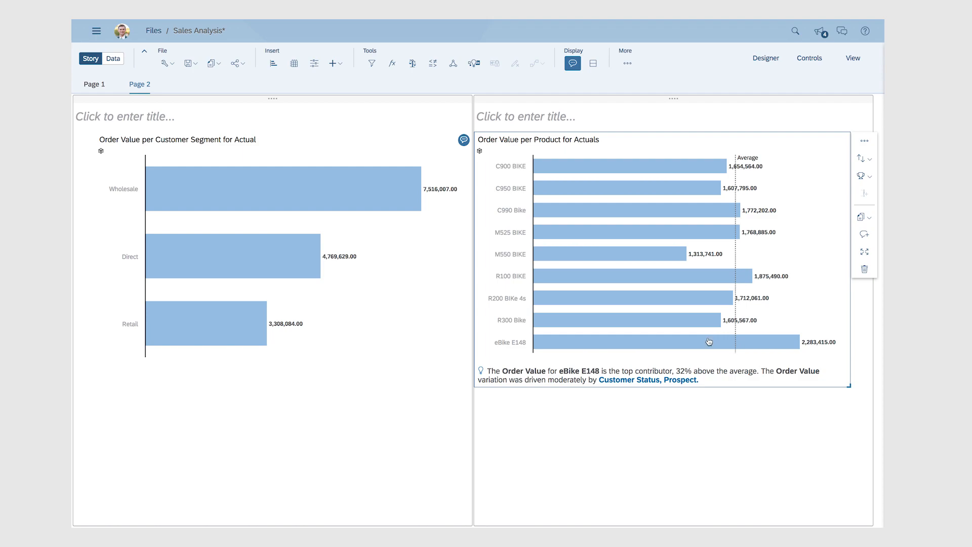
Open the Smart Insights details for eBike E148, view the Wholesale customer segment contributor, and close the panel.
left_click(676, 382)
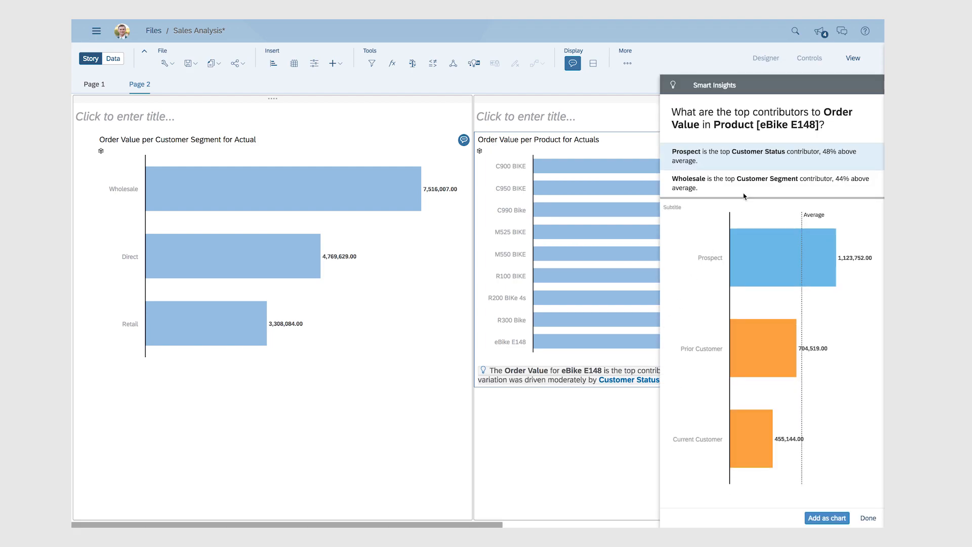
mouse_move(774, 364)
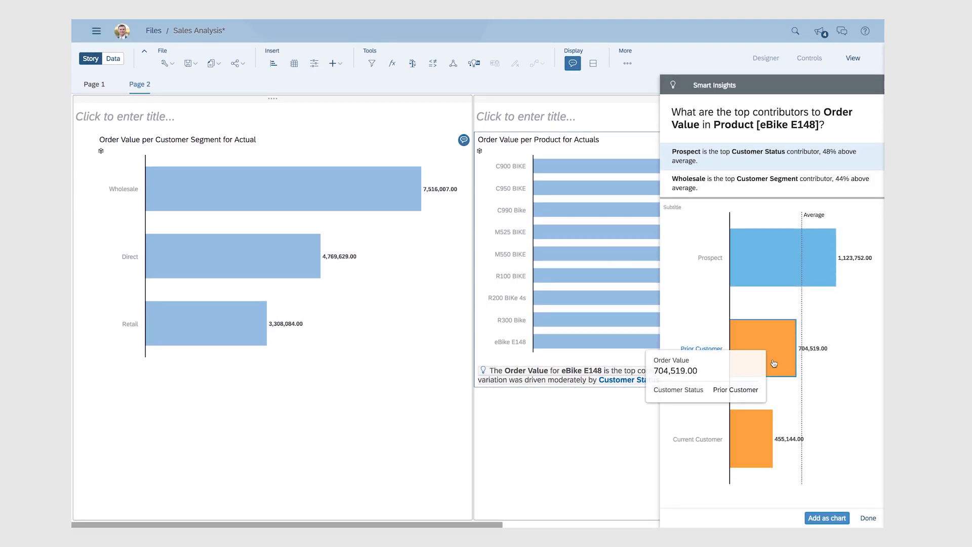
left_click(753, 187)
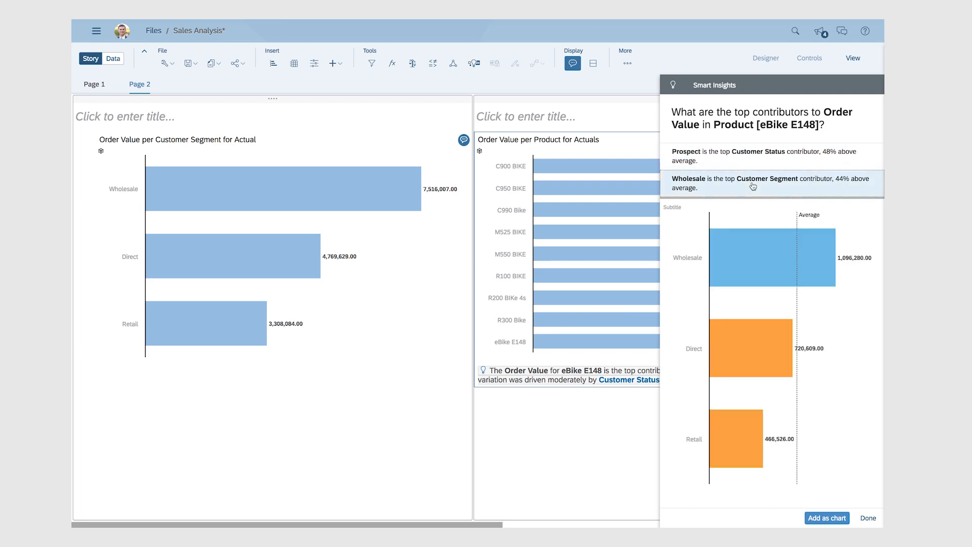
left_click(867, 519)
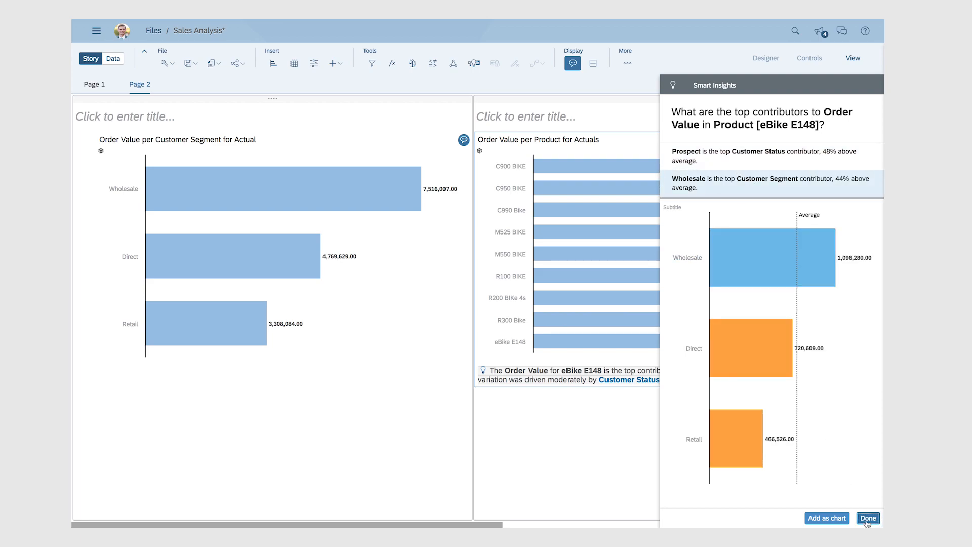
Switch to Excel to scroll through the Sales Forecast source data, then return to the browser story.
mouse_move(438, 524)
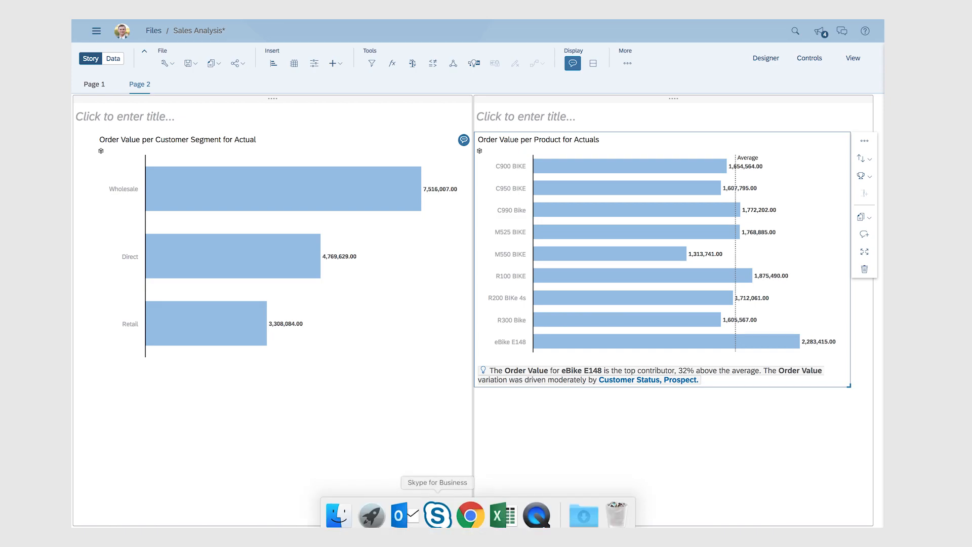
left_click(505, 509)
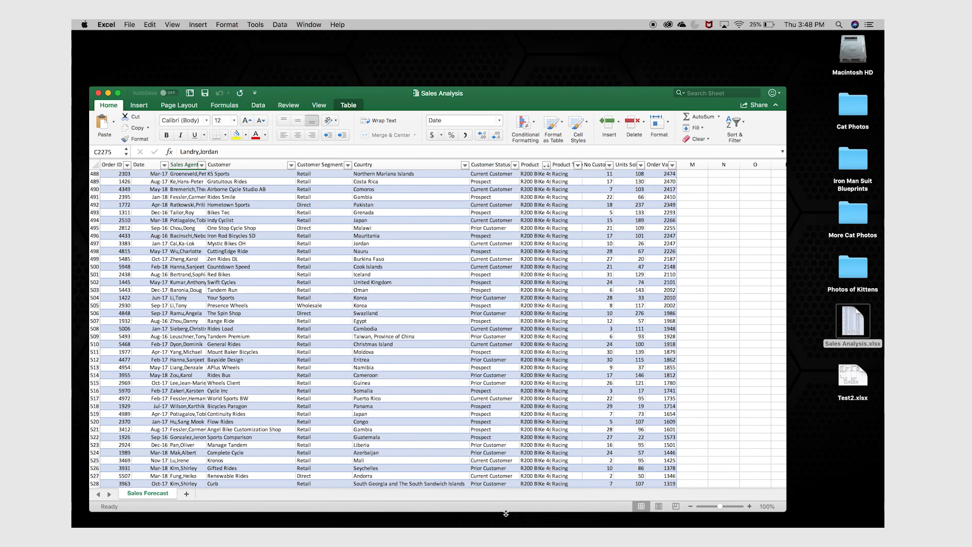
scroll(439, 222, "down", 20)
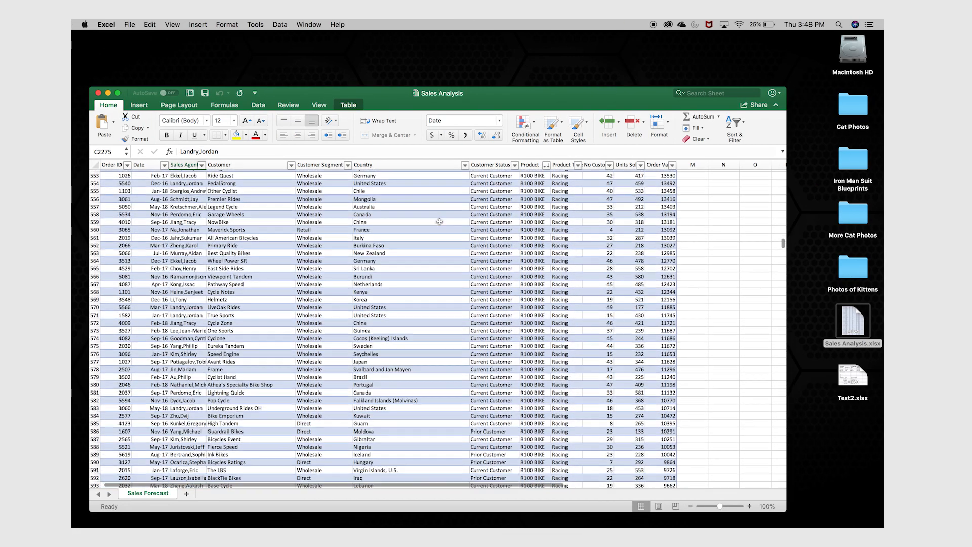
scroll(439, 221, "down", 20)
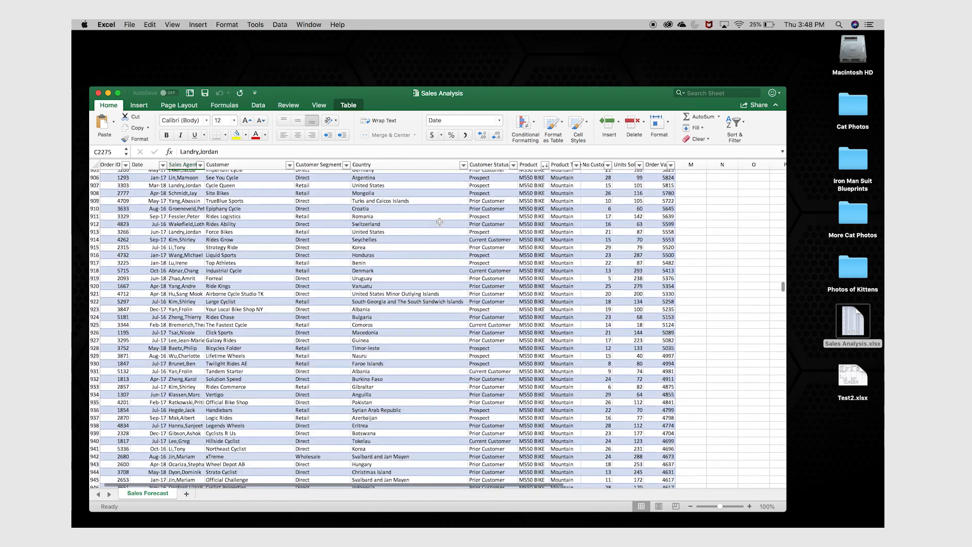
scroll(439, 222, "down", 7)
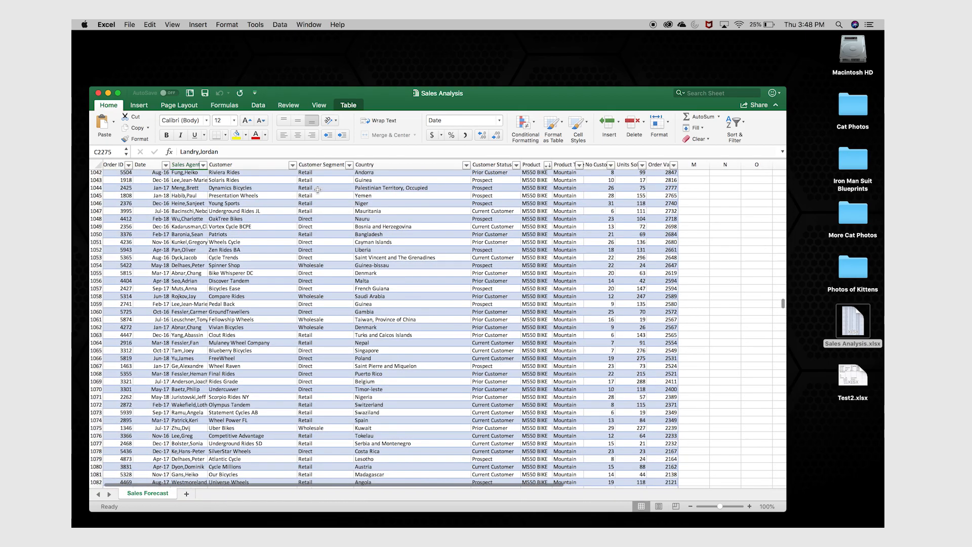
scroll(426, 306, "down", 15)
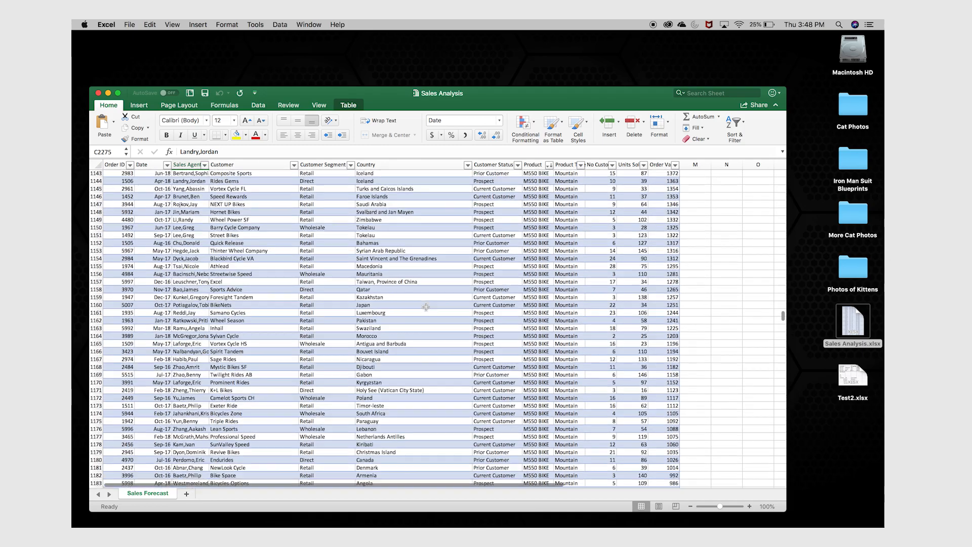
scroll(426, 307, "down", 20)
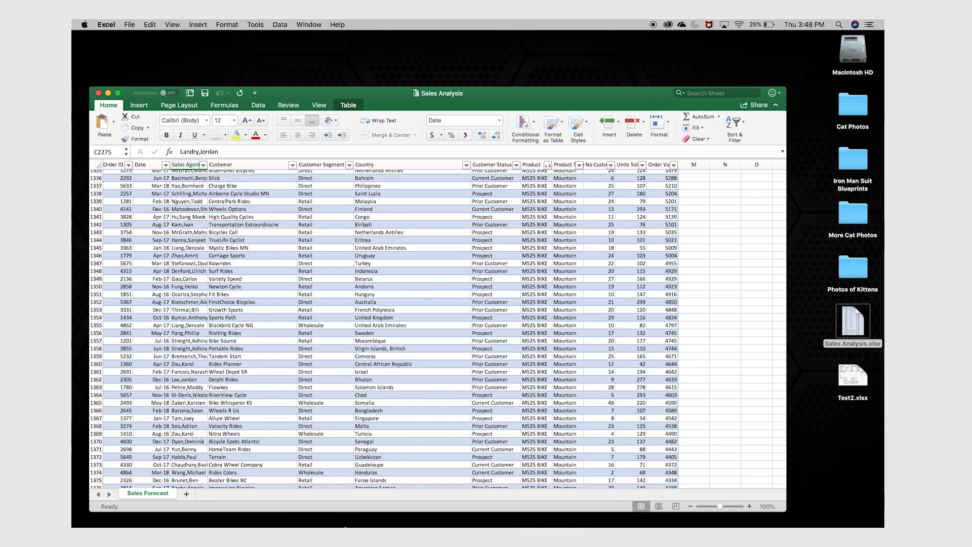
mouse_move(356, 526)
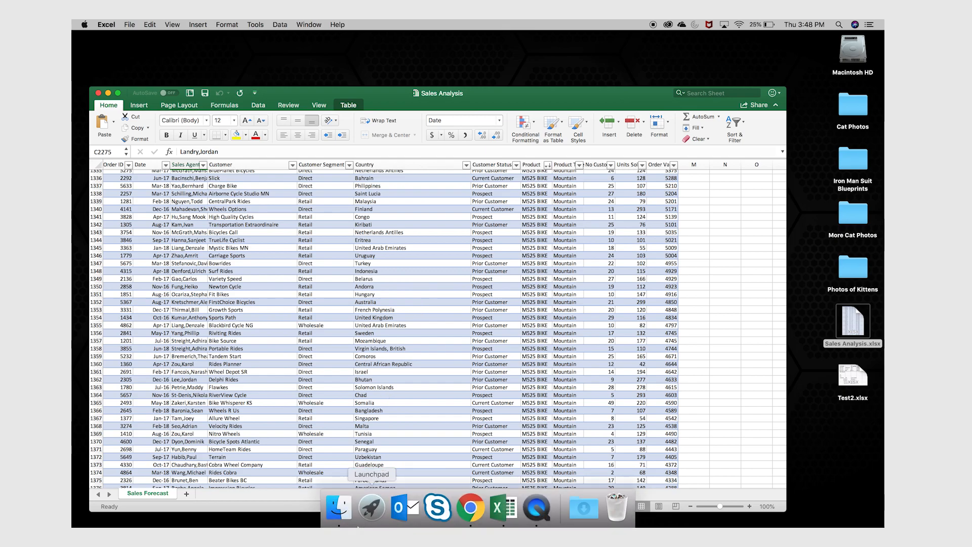
left_click(476, 517)
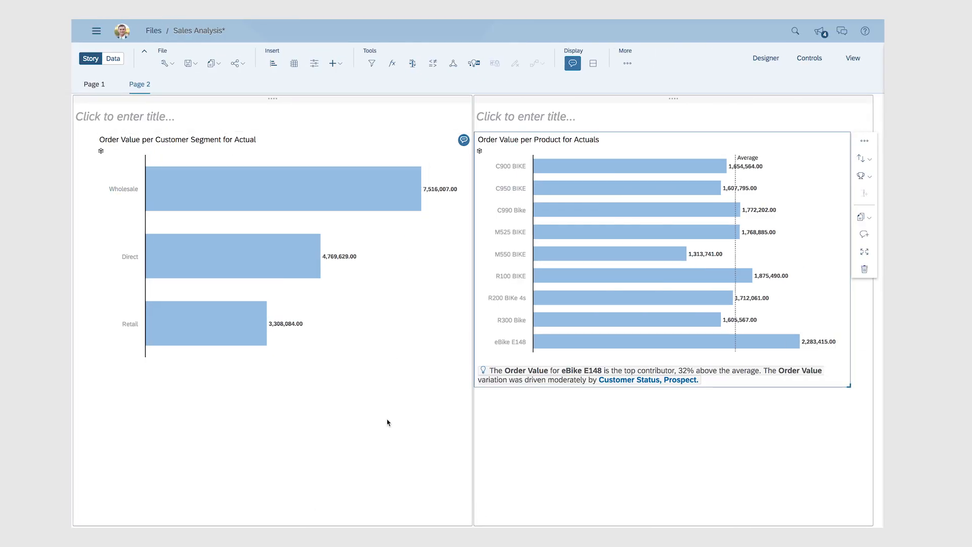
Run a Smart Discovery on the Order Value measure.
left_click(475, 65)
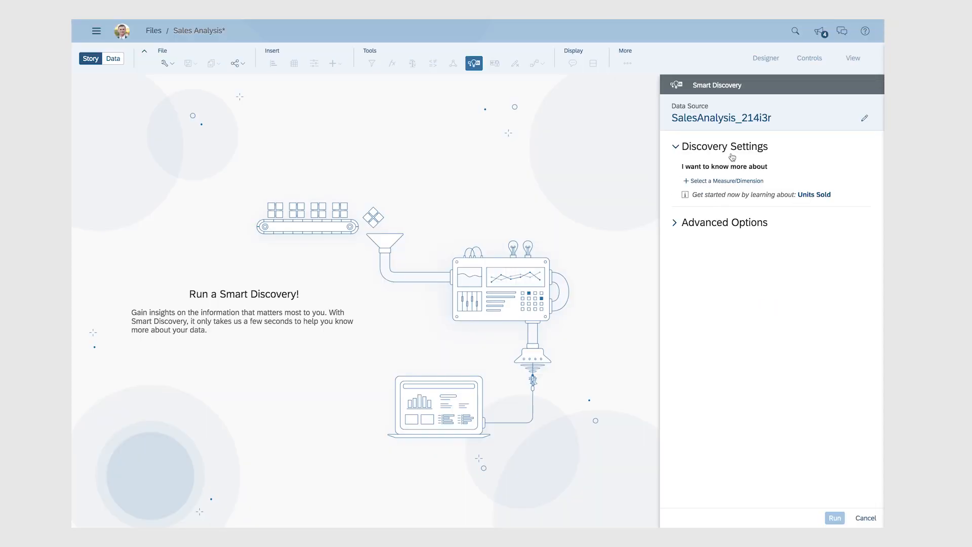
left_click(719, 182)
left_click(717, 242)
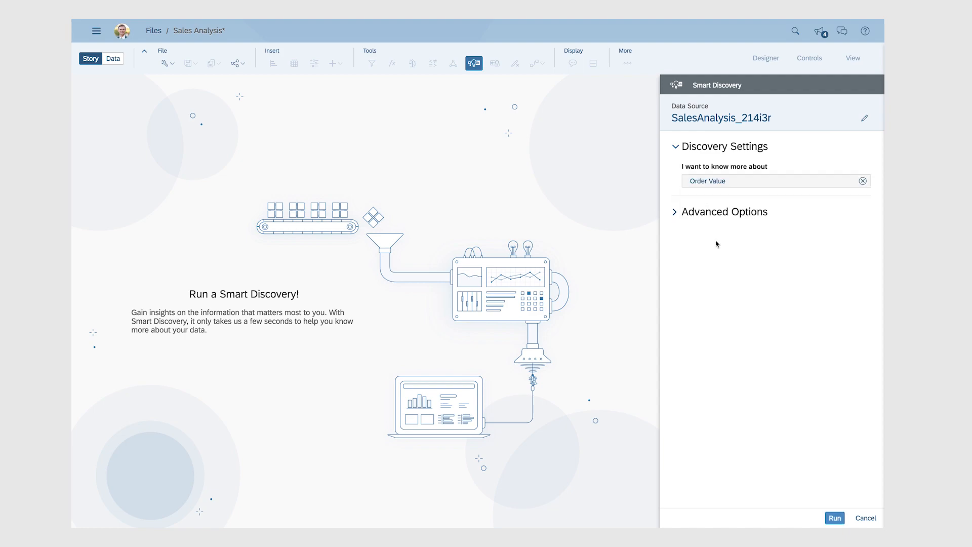
left_click(835, 518)
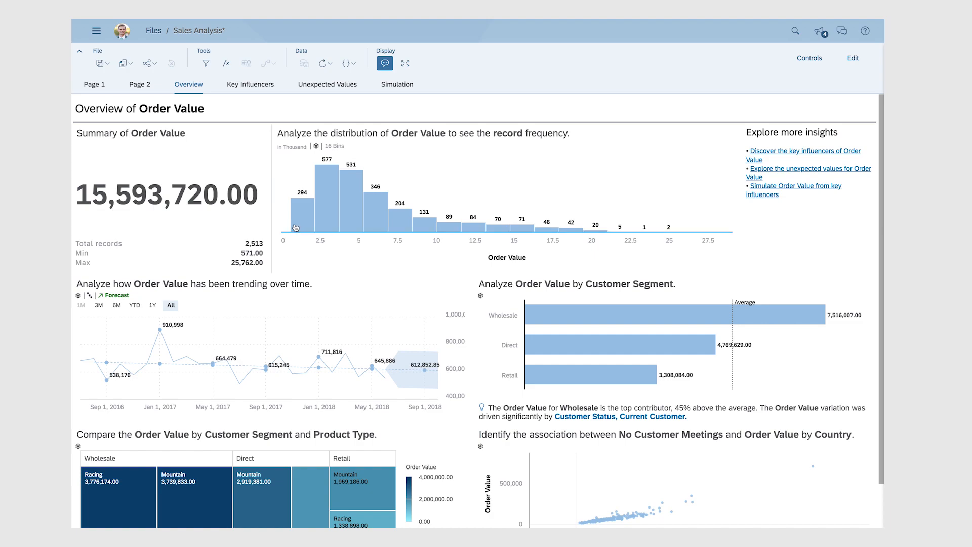
Examine the Order Value overview charts, including the customer segment bars and the forecast trend.
mouse_move(360, 211)
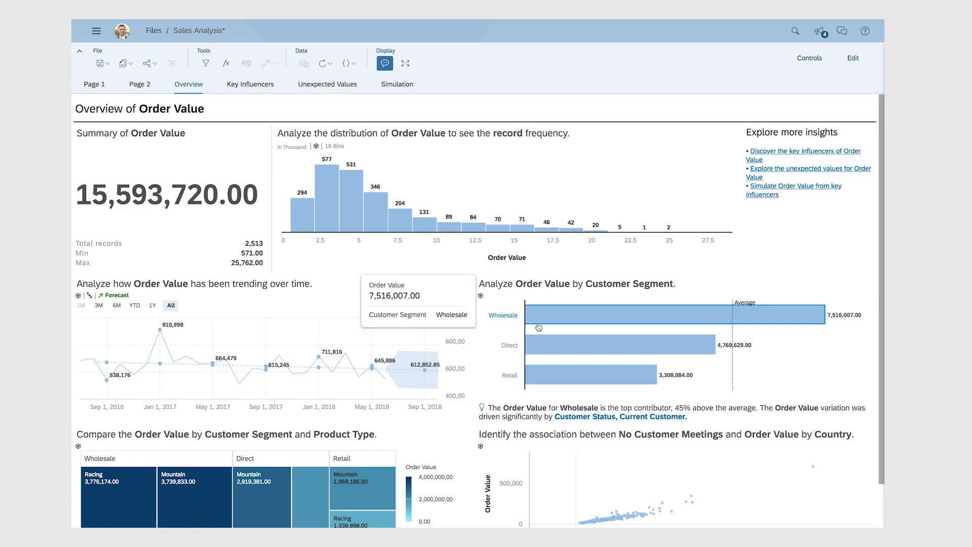
left_click(541, 377)
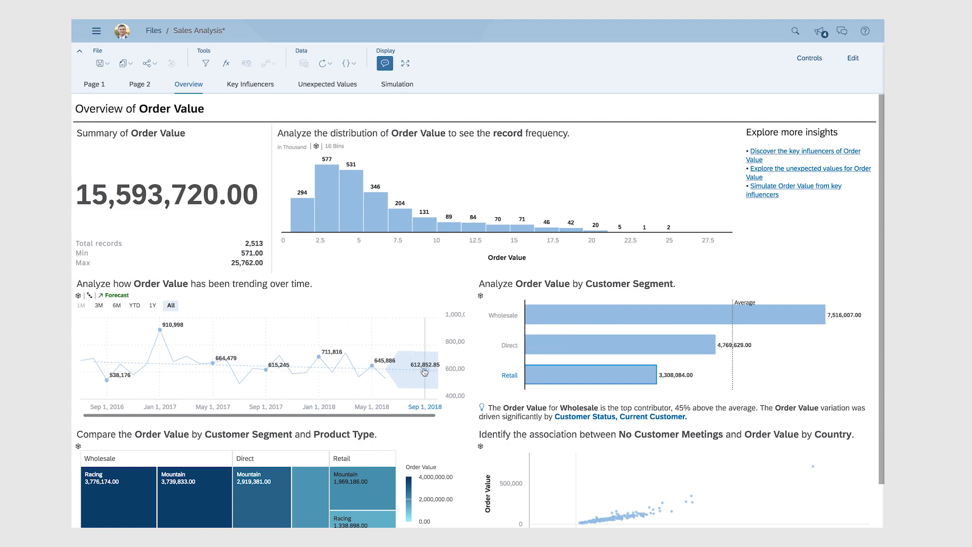
mouse_move(438, 374)
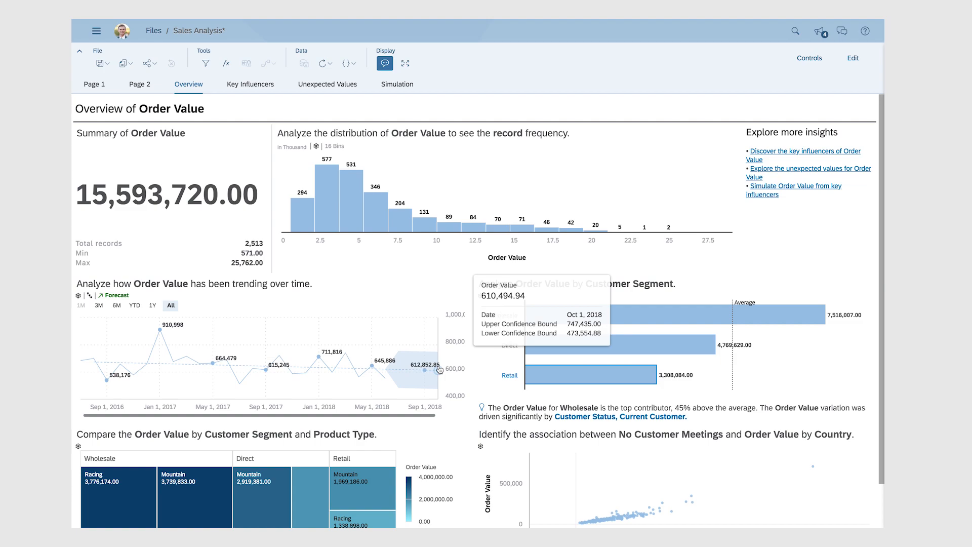
Open the Key Influencers page and review the Units Sold and Product influence charts on Order Value.
left_click(258, 86)
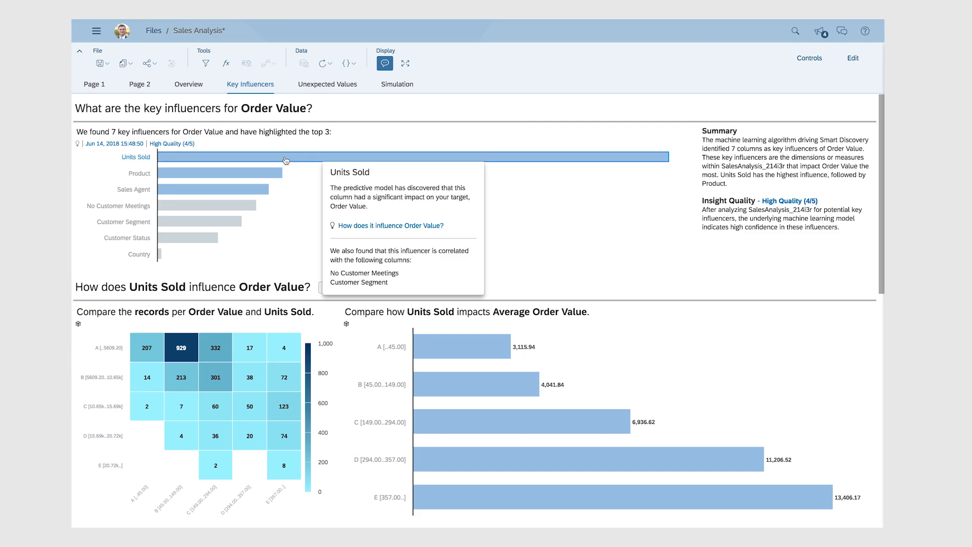
left_click(247, 189)
left_click(225, 209)
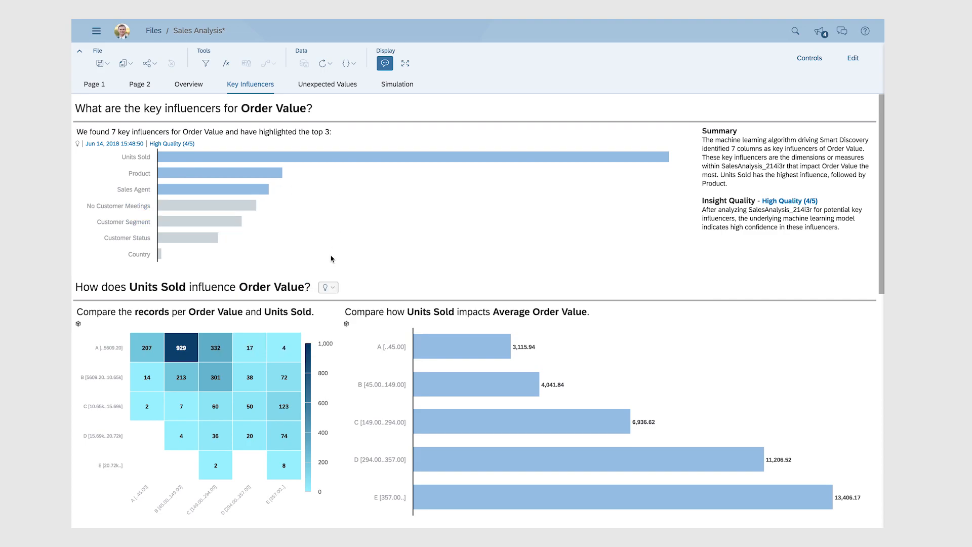
scroll(331, 259, "down", 3)
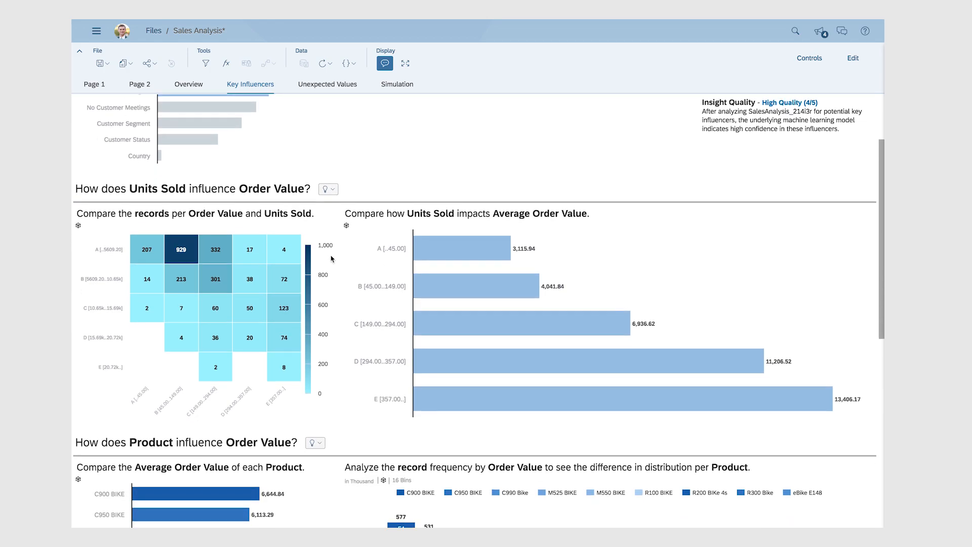
scroll(332, 259, "down", 3)
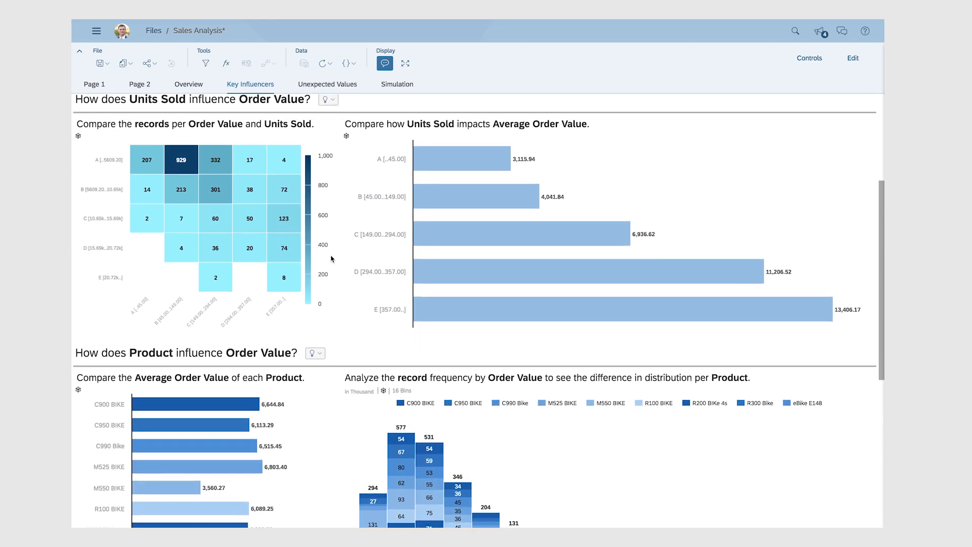
scroll(331, 259, "down", 3)
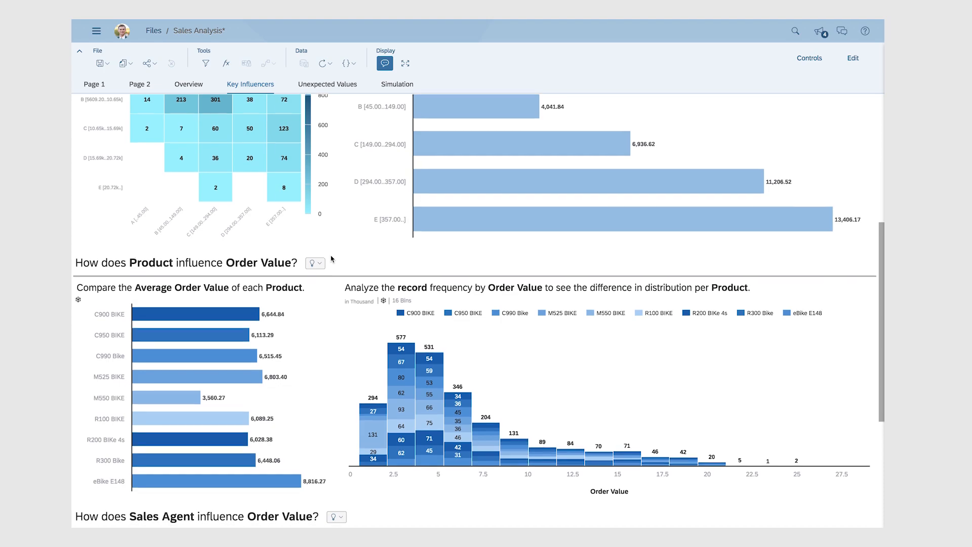
scroll(331, 259, "down", 3)
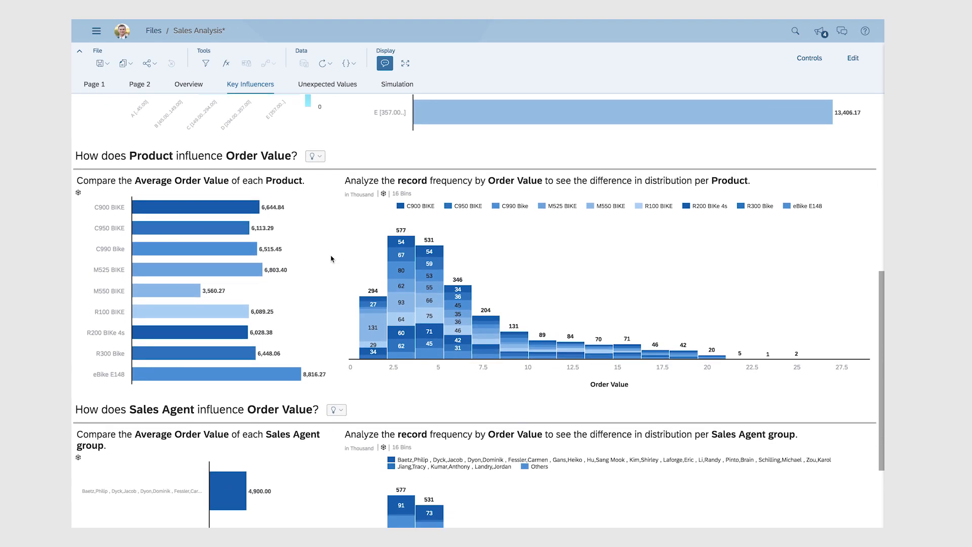
left_click(610, 207)
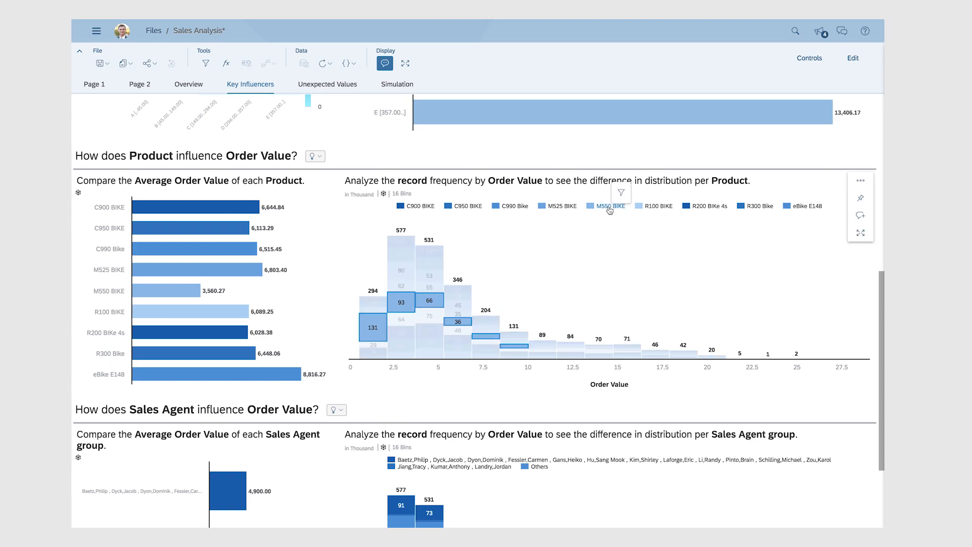
left_click(608, 209)
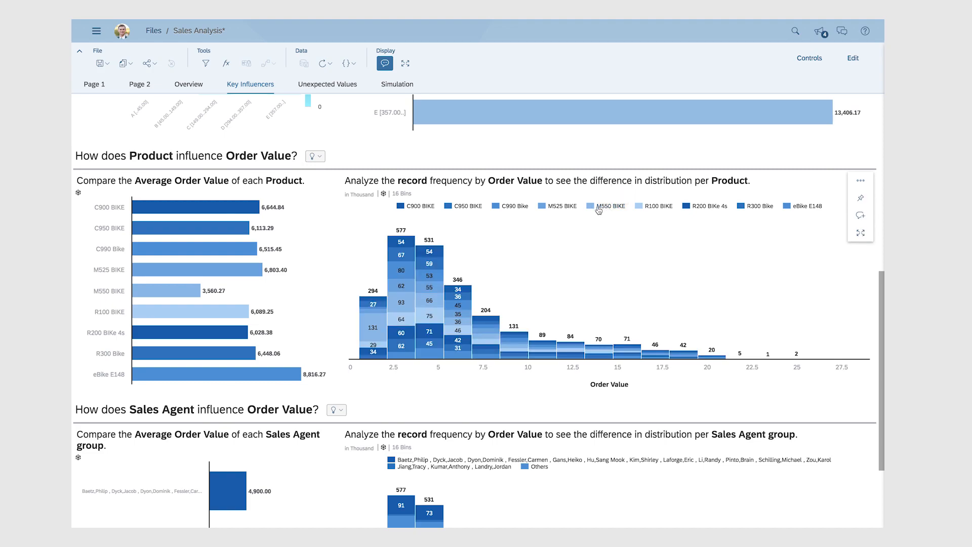
mouse_move(153, 298)
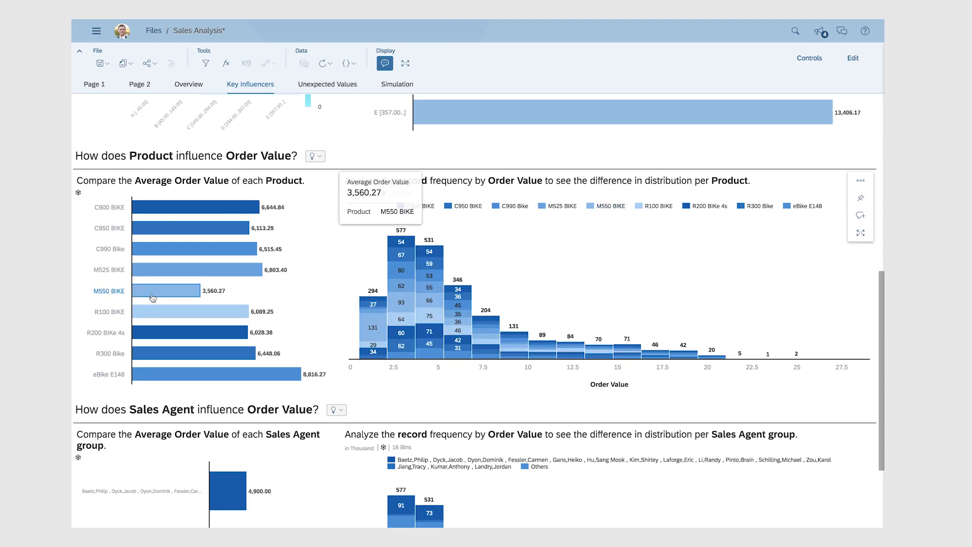
mouse_move(160, 380)
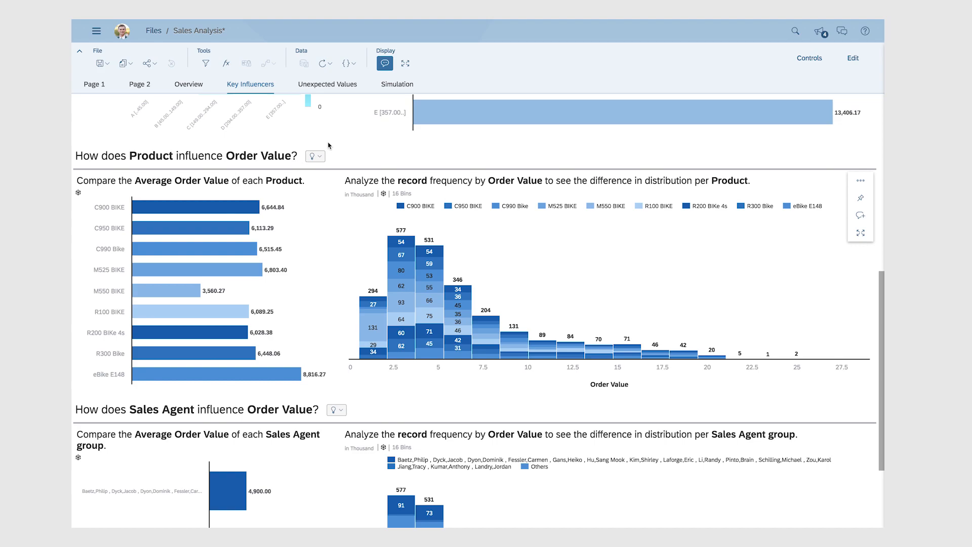
Open the Simulation page of the Smart Discovery results.
left_click(397, 86)
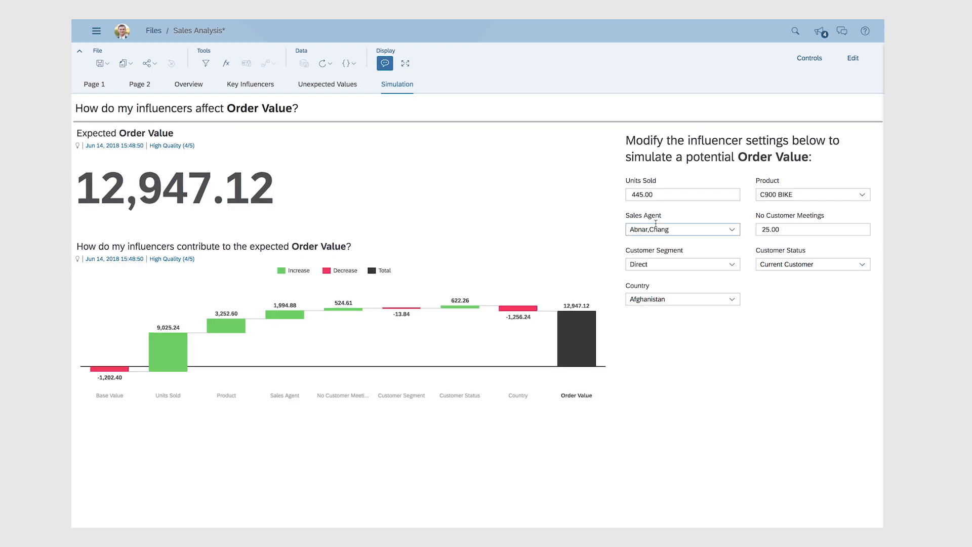
Simulate Order Value with the product set to eBike E148 and the customer status set to Prospect.
left_click(863, 195)
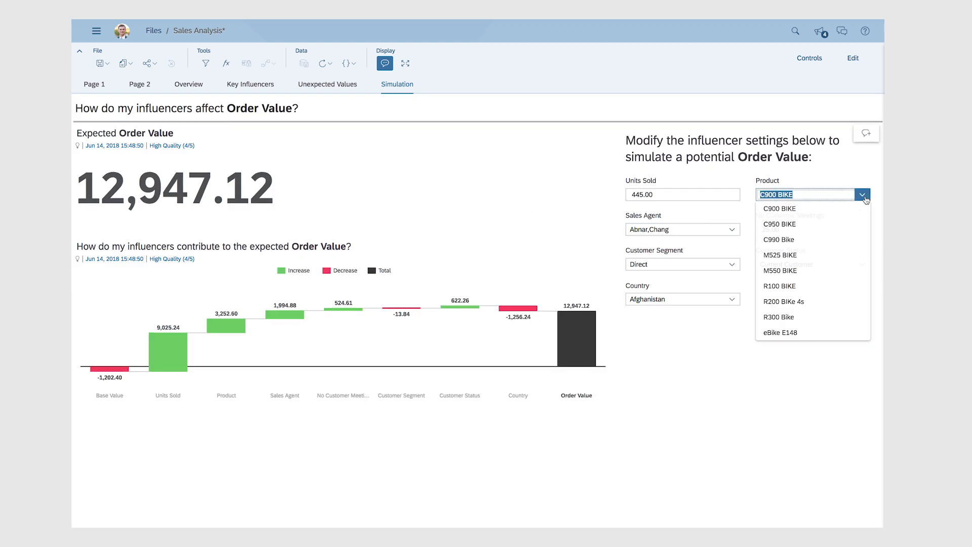
left_click(789, 332)
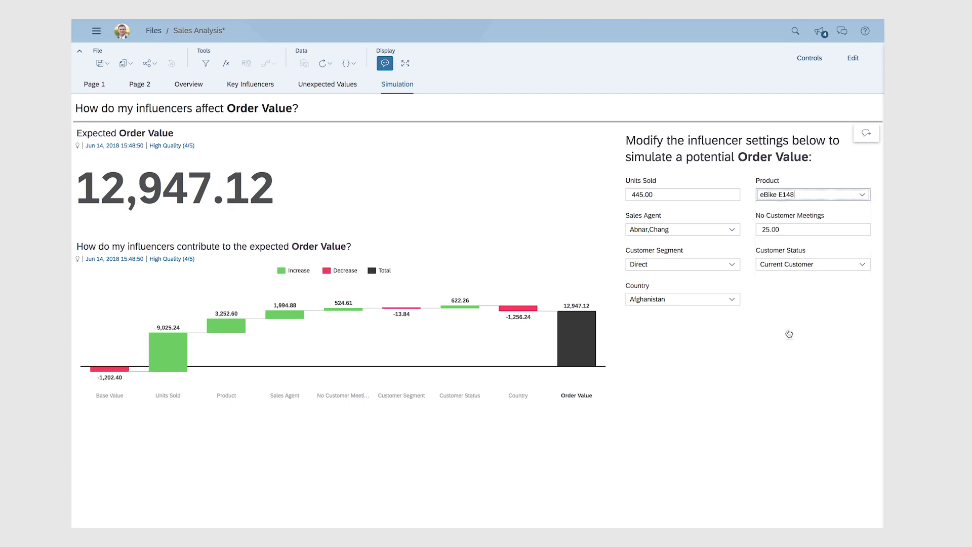
left_click(863, 264)
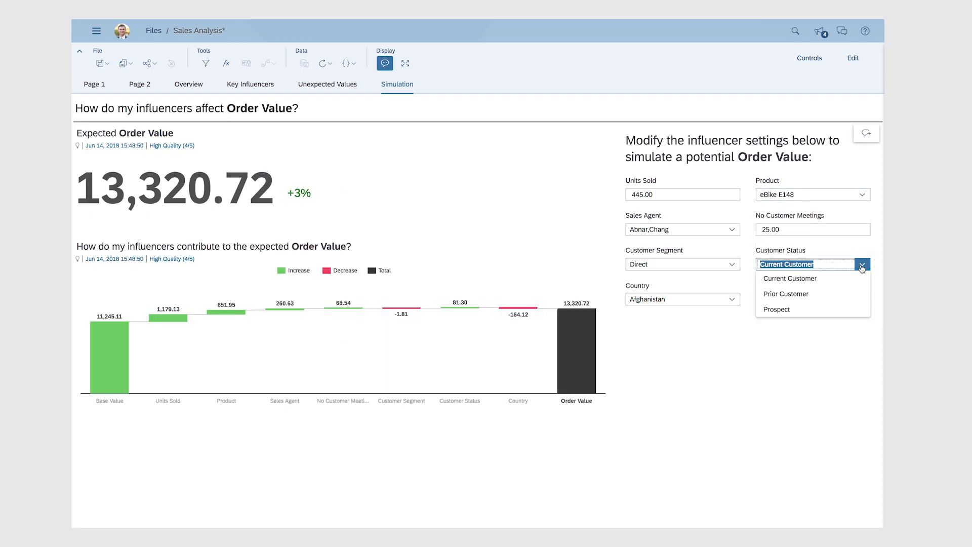
left_click(820, 309)
Set the simulated country to China and the customer segment to Wholesale, then inspect the Customer Segment contribution bar.
left_click(732, 299)
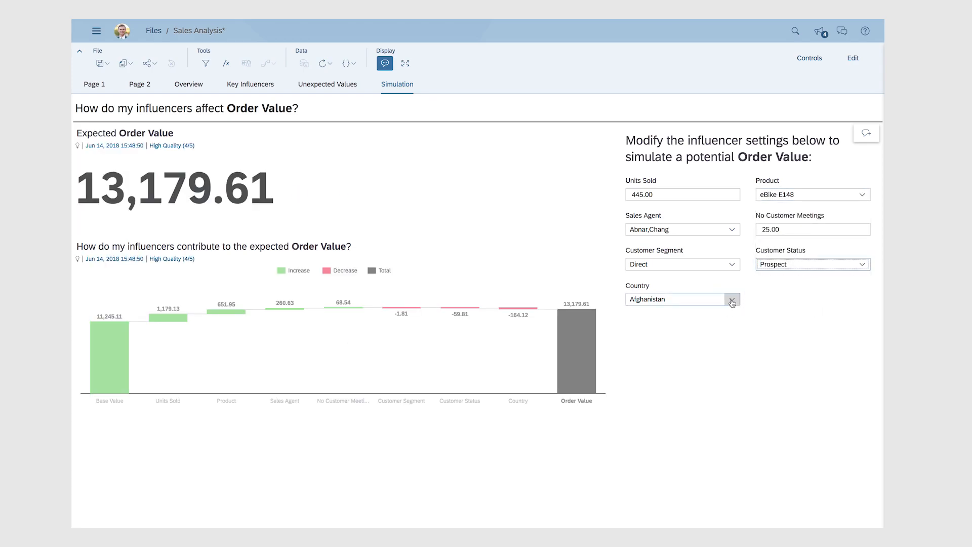
scroll(685, 220, "down", 7)
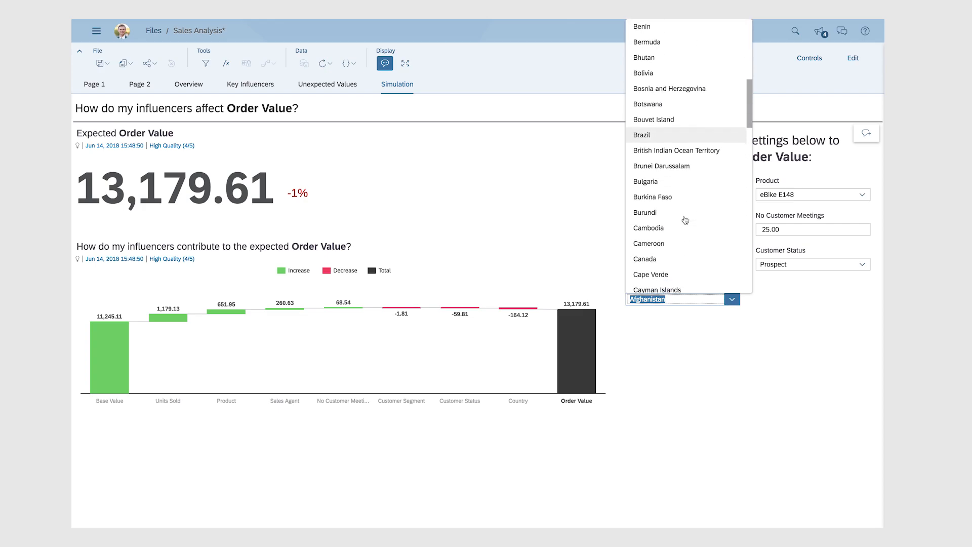
scroll(684, 220, "down", 2)
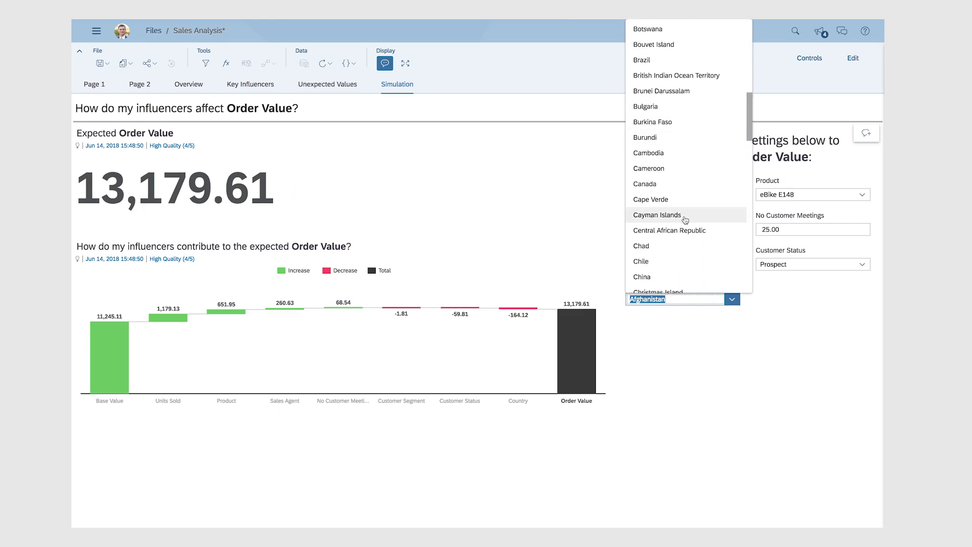
left_click(646, 277)
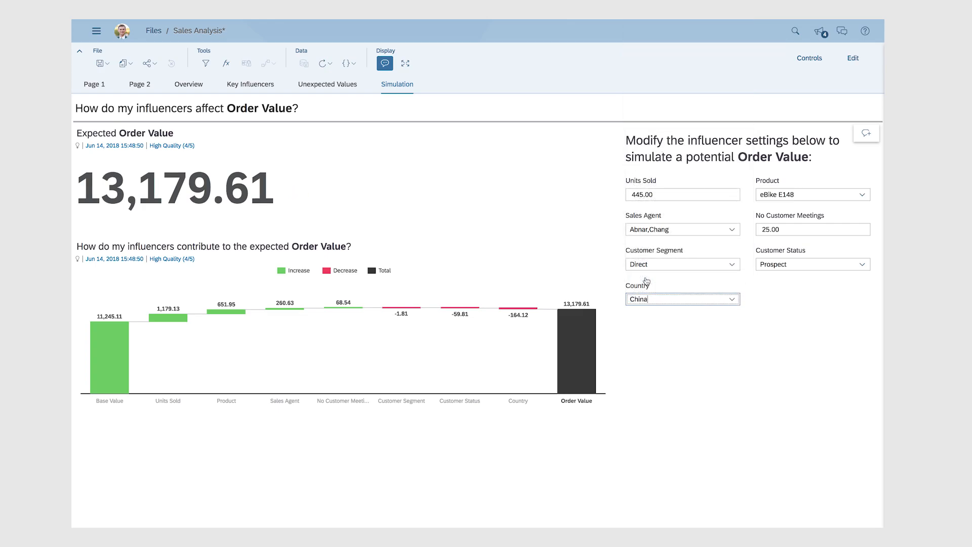
left_click(732, 263)
left_click(663, 311)
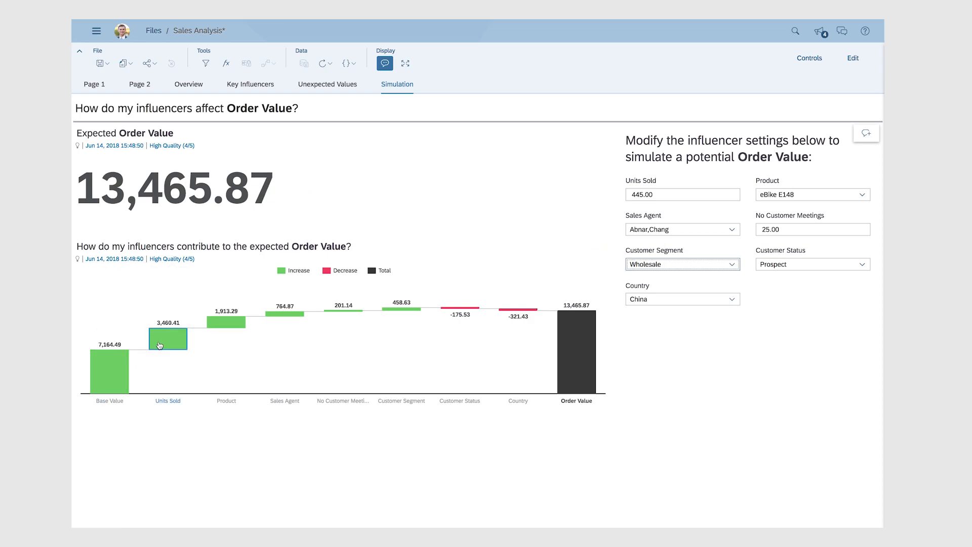
mouse_move(390, 306)
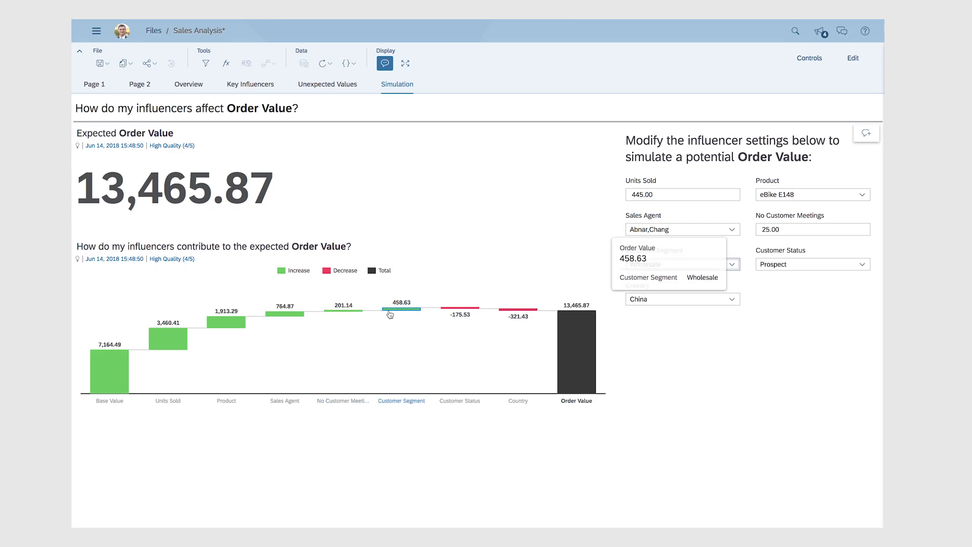
Open the Unexpected Values page and examine individual records against the actual-versus-expected Order Value charts.
left_click(324, 87)
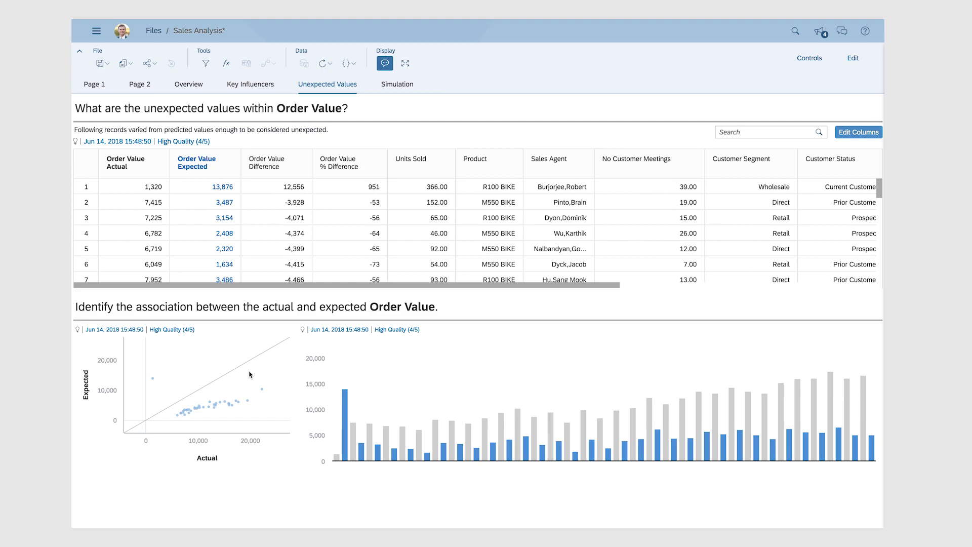
left_click(334, 250)
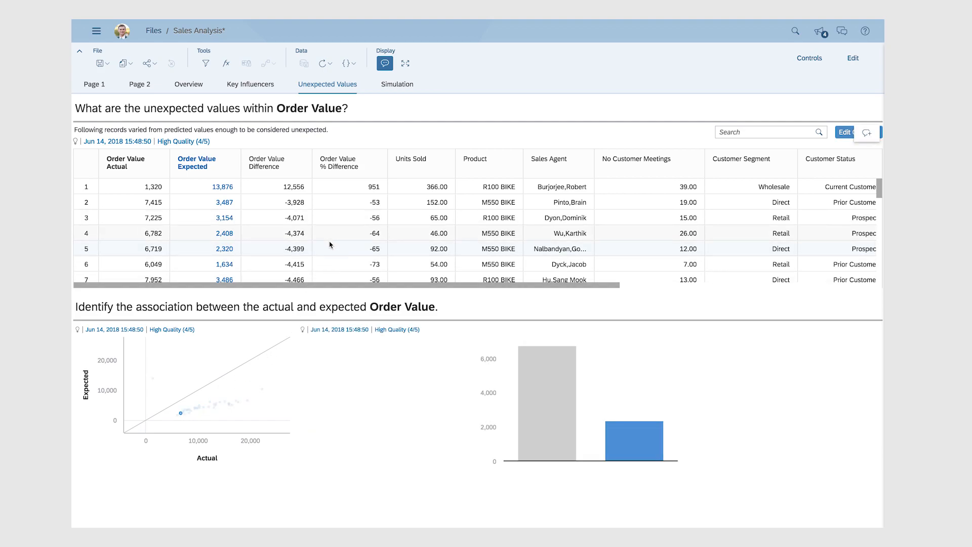
scroll(332, 249, "down", 3)
scroll(329, 246, "down", 2)
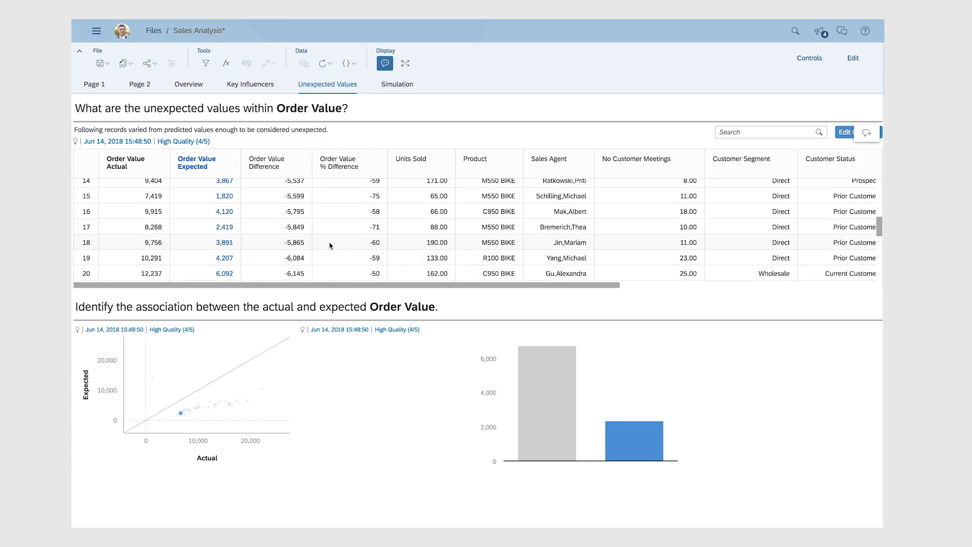
scroll(348, 200, "up", 1)
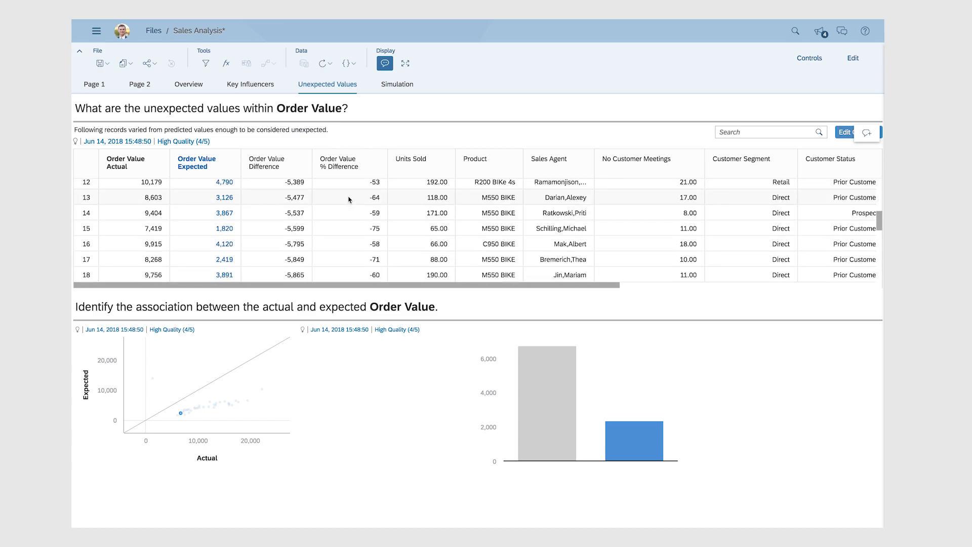
scroll(348, 200, "down", 2)
left_click(337, 255)
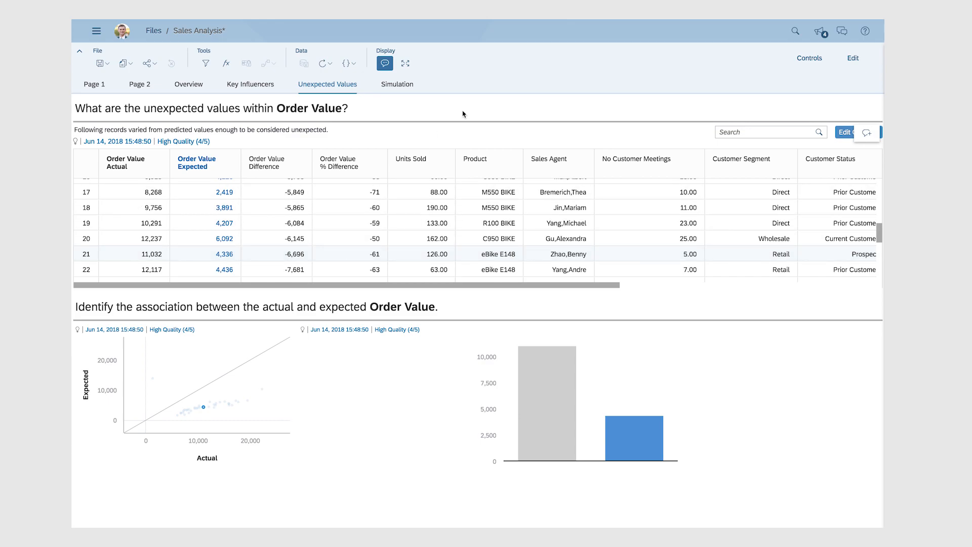
Switch the story to edit mode and preview the Overview page on a Phone device, scrolling through it.
left_click(855, 60)
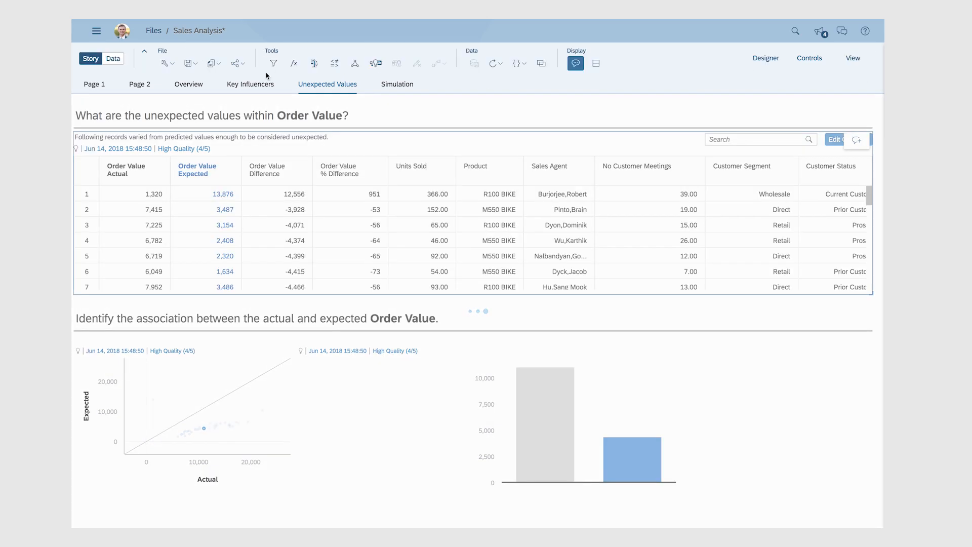
left_click(193, 84)
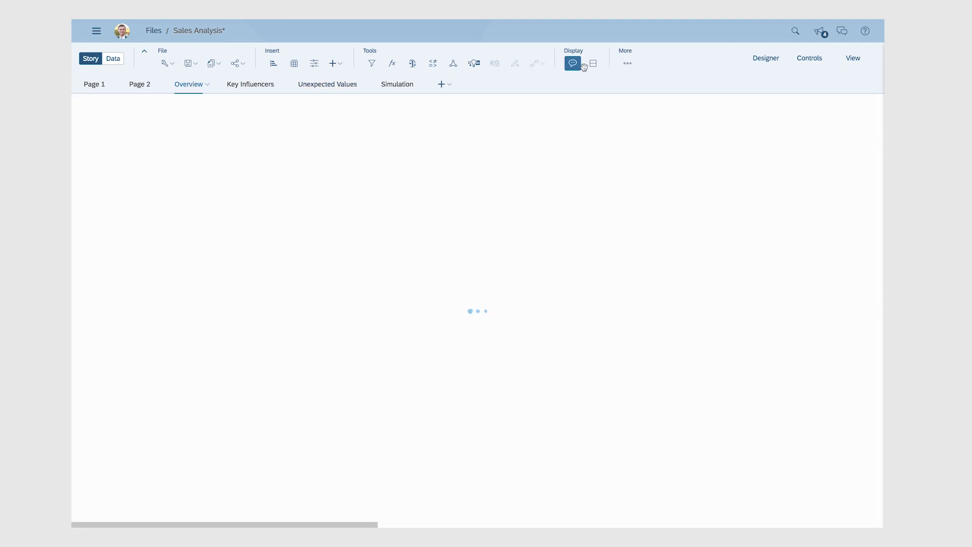
left_click(627, 66)
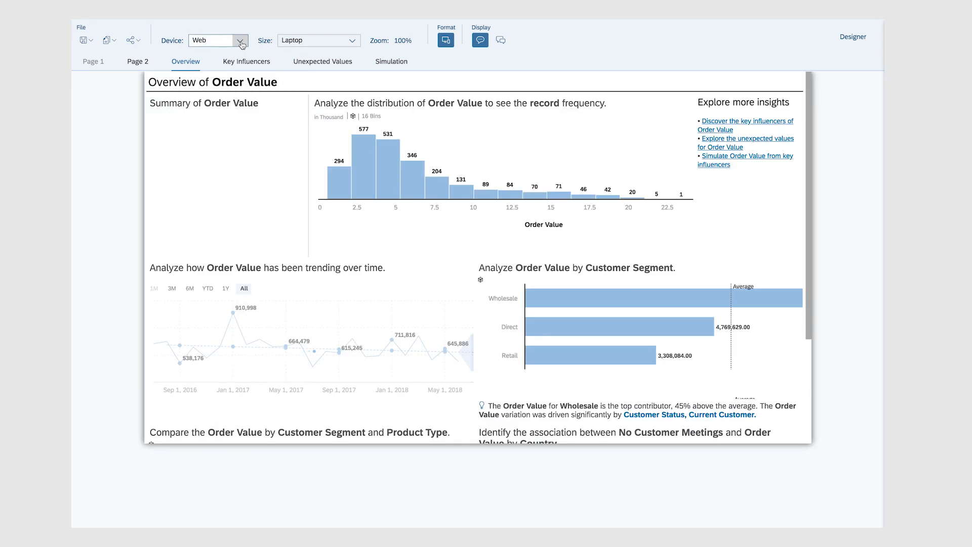
left_click(241, 45)
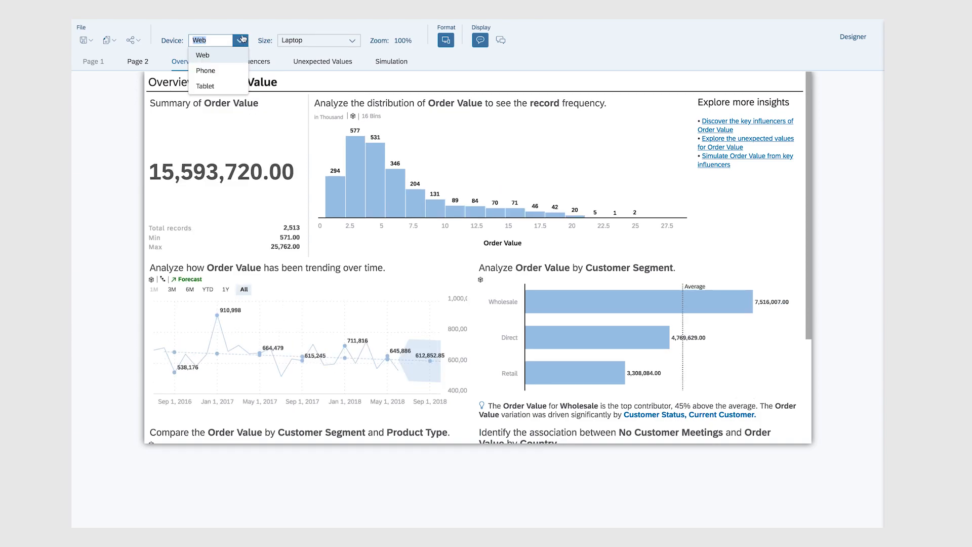
left_click(228, 72)
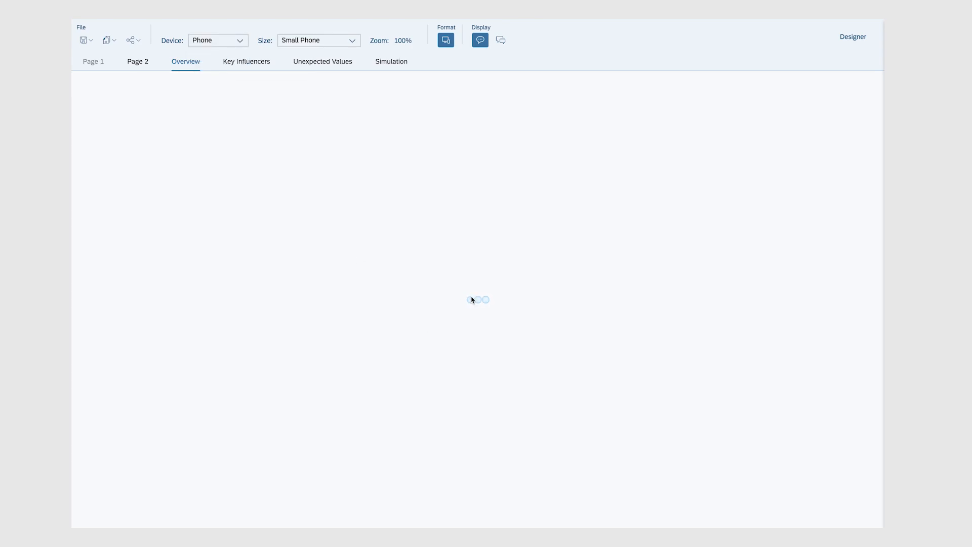
scroll(471, 299, "down", 10)
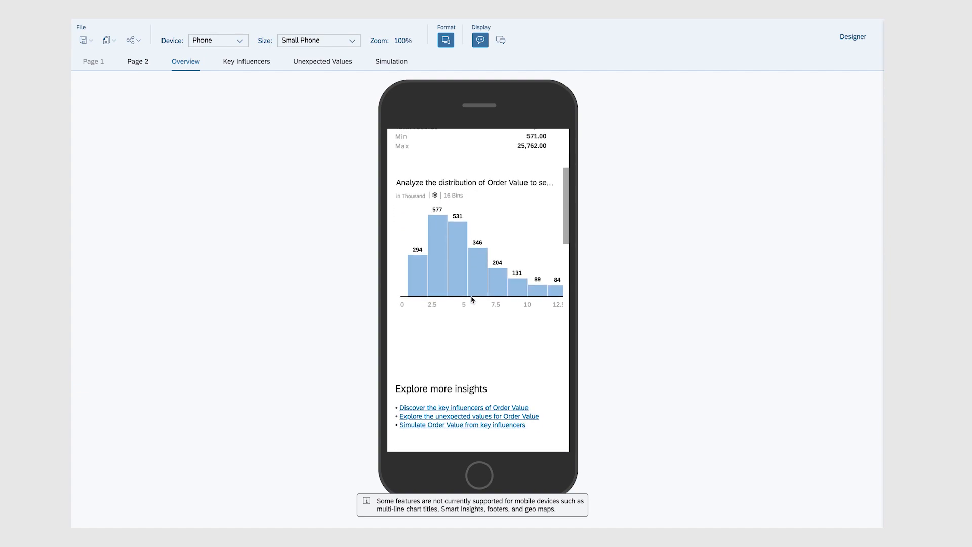
scroll(471, 300, "up", 4)
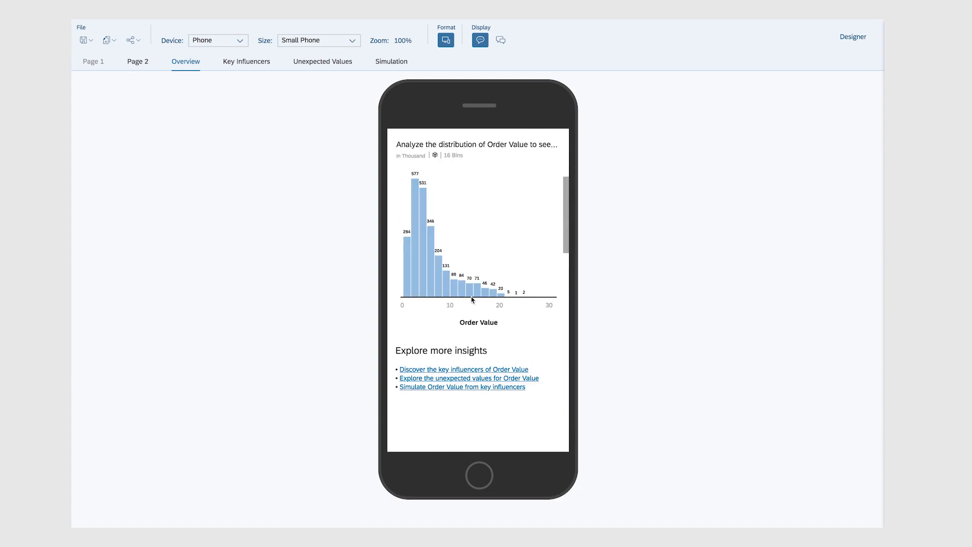